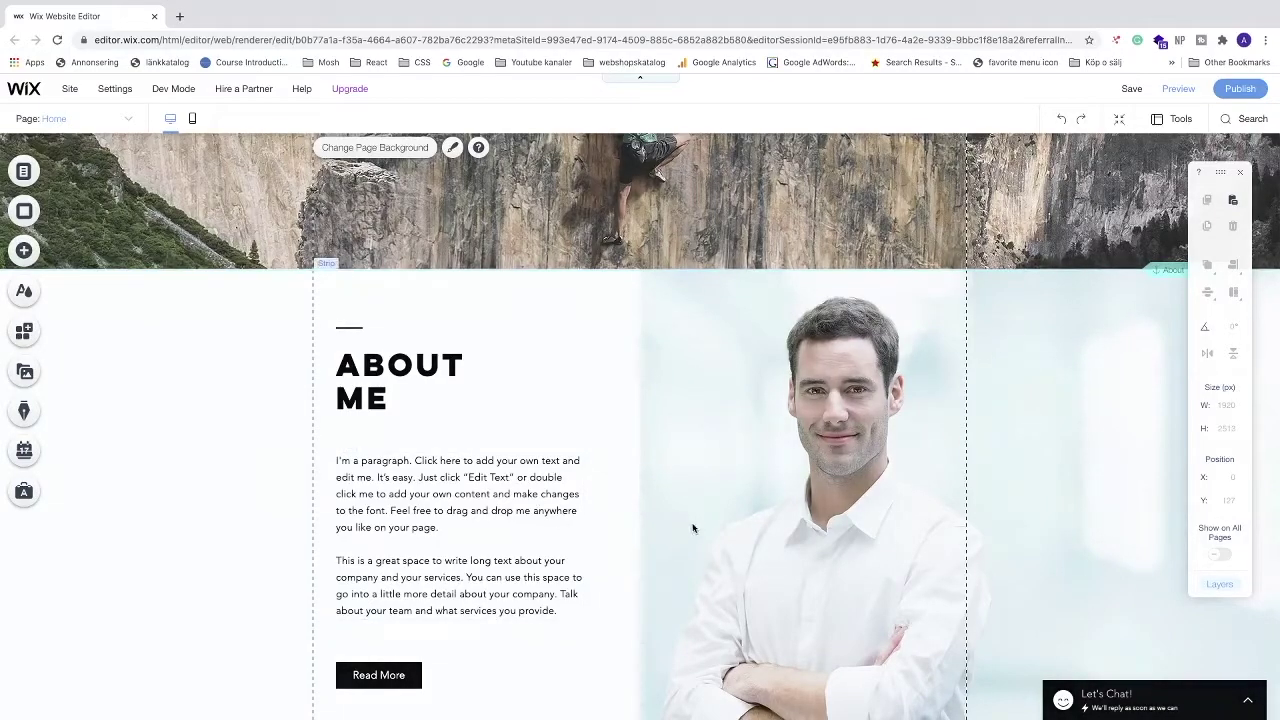
Add a blank Classic strip below the header and stretch it to about 808 px tall
{"action": "left_click", "coordinate": [24, 252]}
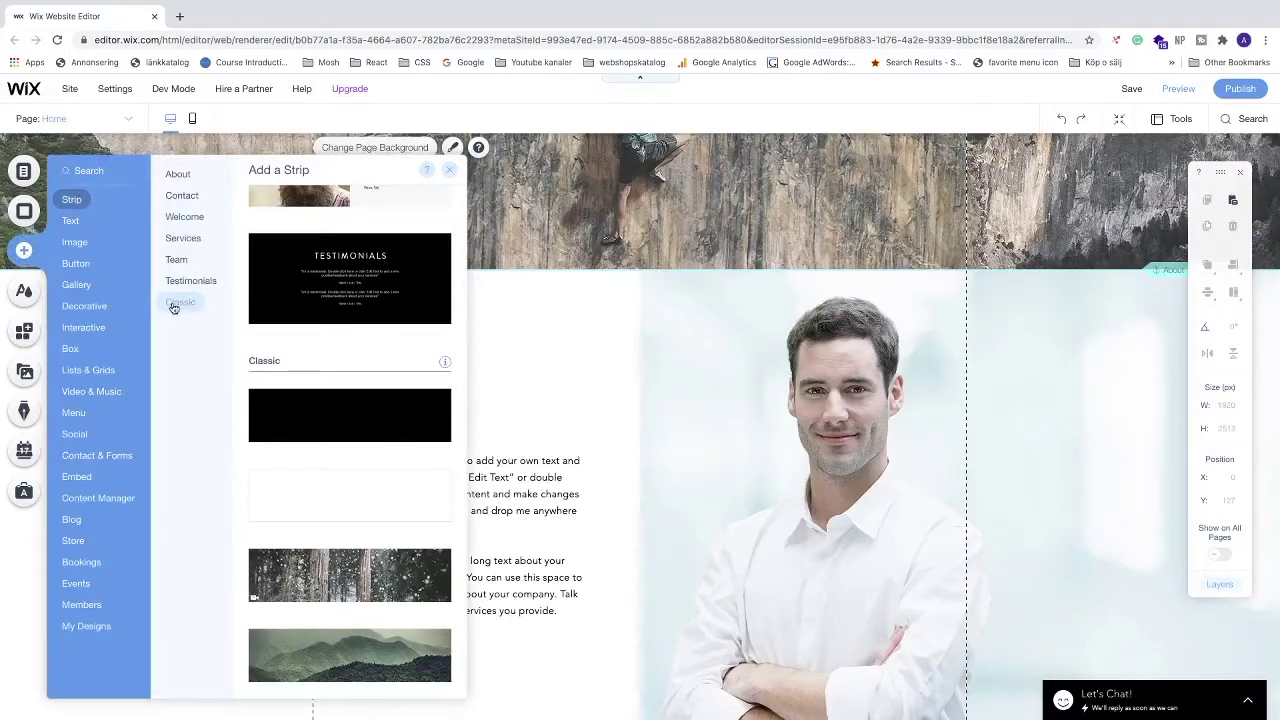
{"action": "left_click", "coordinate": [367, 506]}
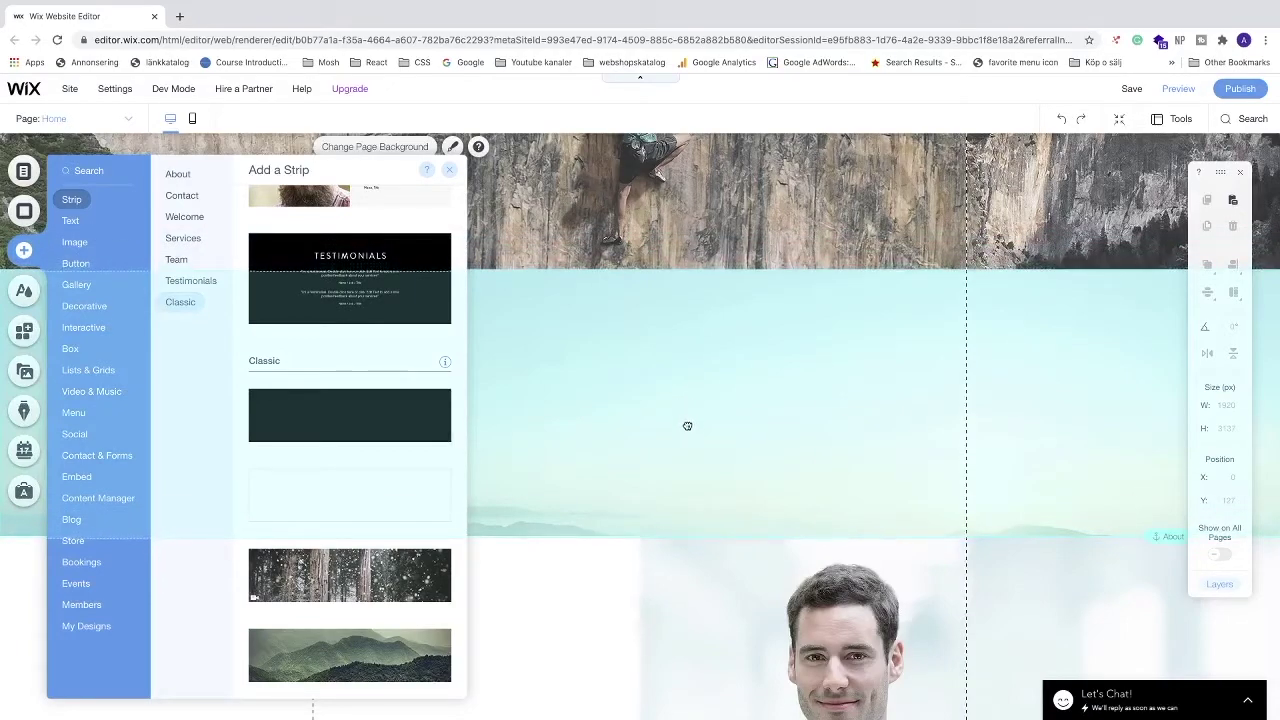
{"action": "left_click", "coordinate": [687, 425]}
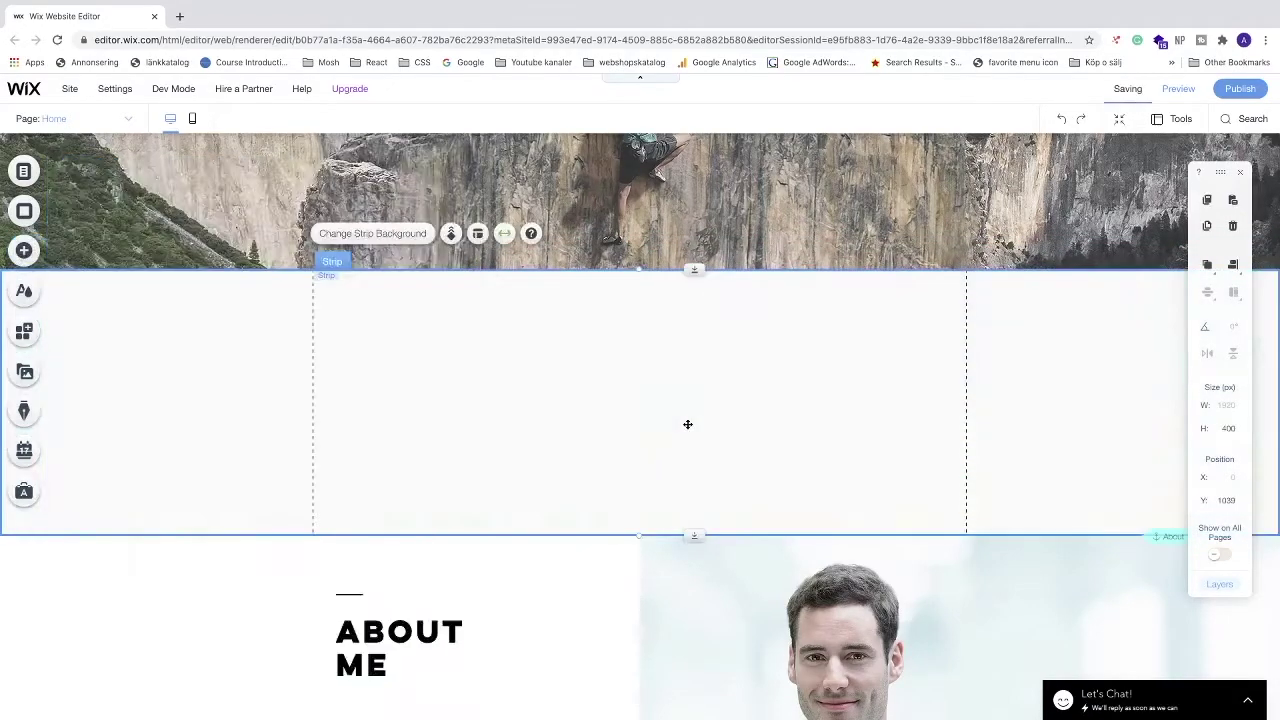
{"action": "scroll", "coordinate": [680, 428], "scroll_direction": "down", "scroll_amount": 2}
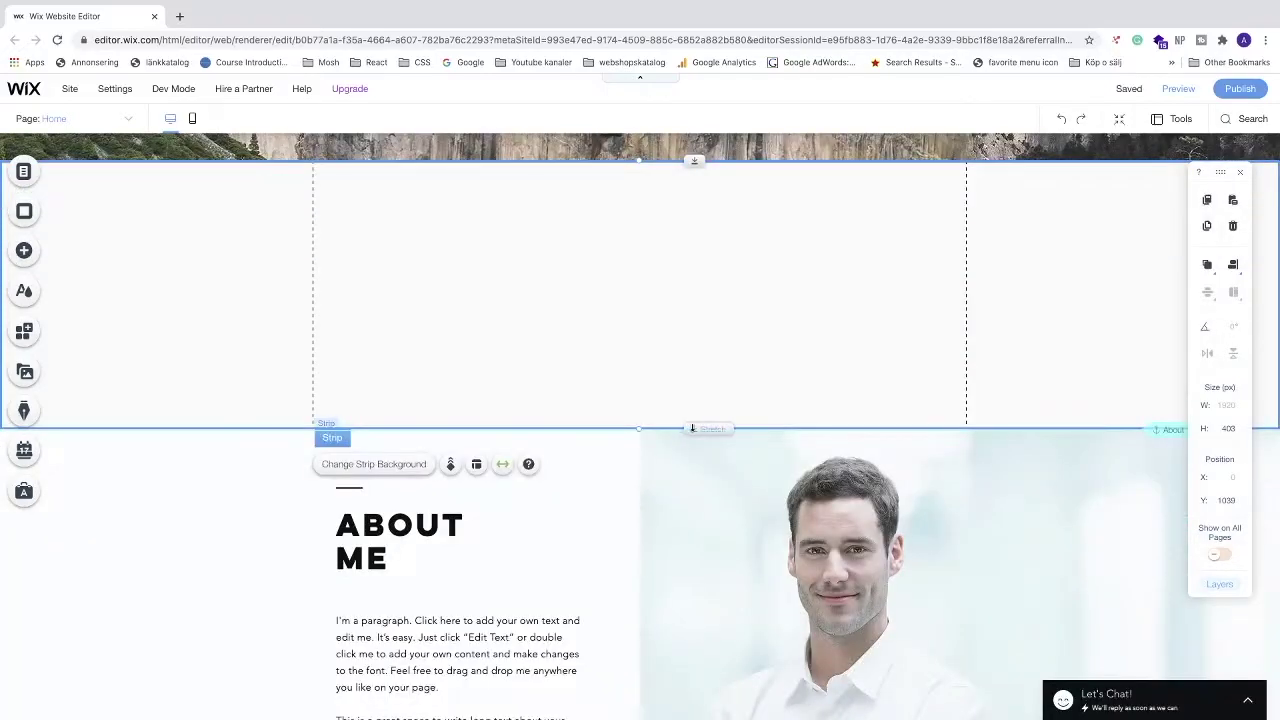
{"action": "left_click_drag", "start_coordinate": [694, 428], "coordinate": [706, 694]}
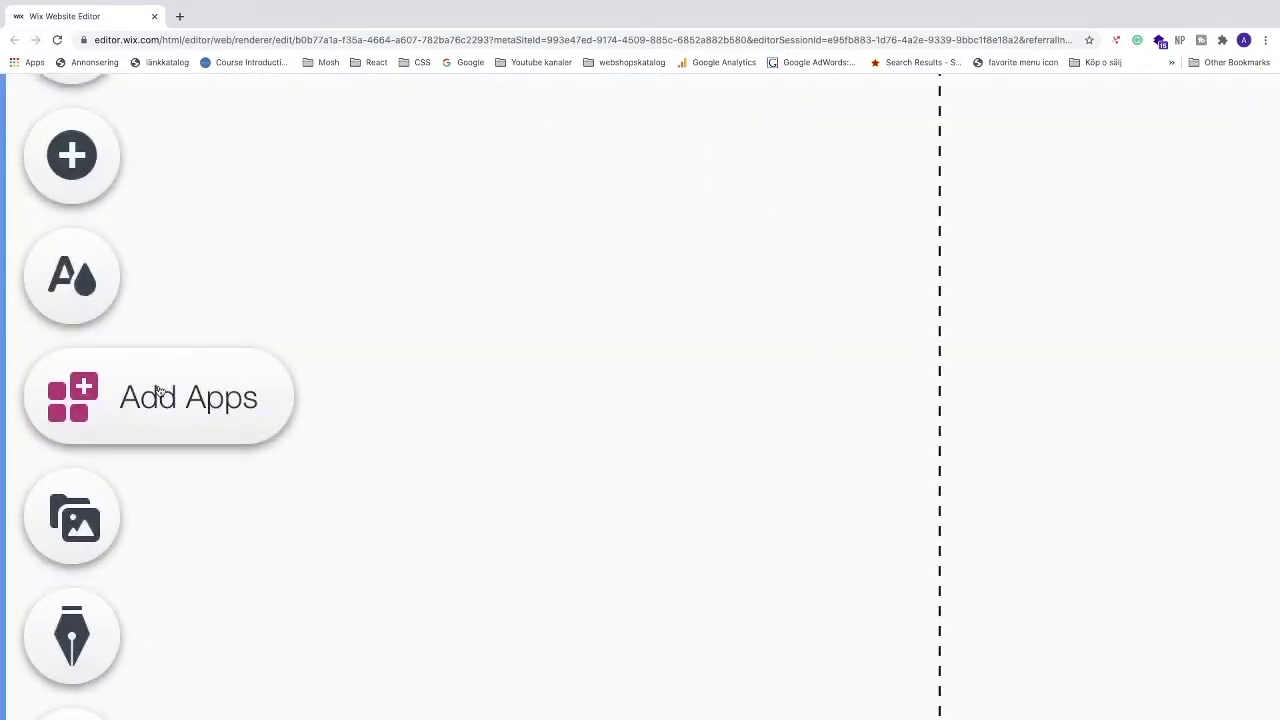
Find Instagram Feed in the App Market, add it to the new strip, and open its settings
{"action": "left_click", "coordinate": [157, 390]}
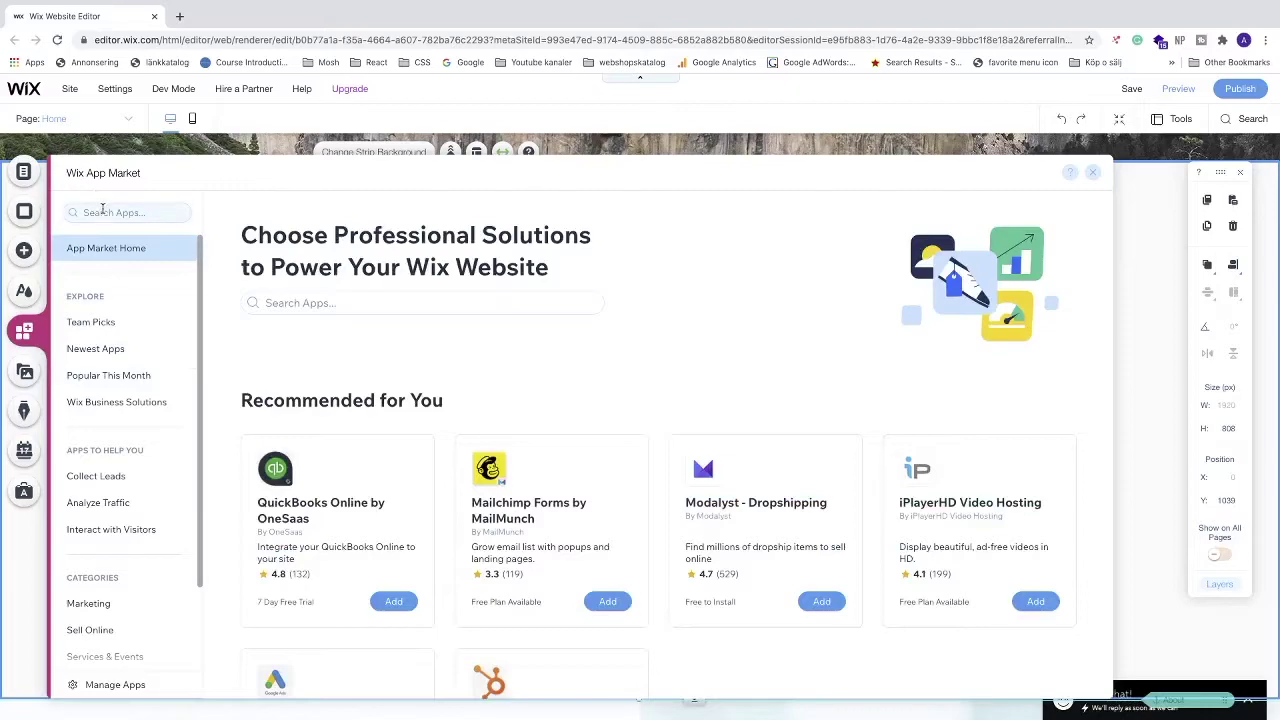
{"action": "left_click", "coordinate": [102, 210]}
{"action": "type", "text": "i"}
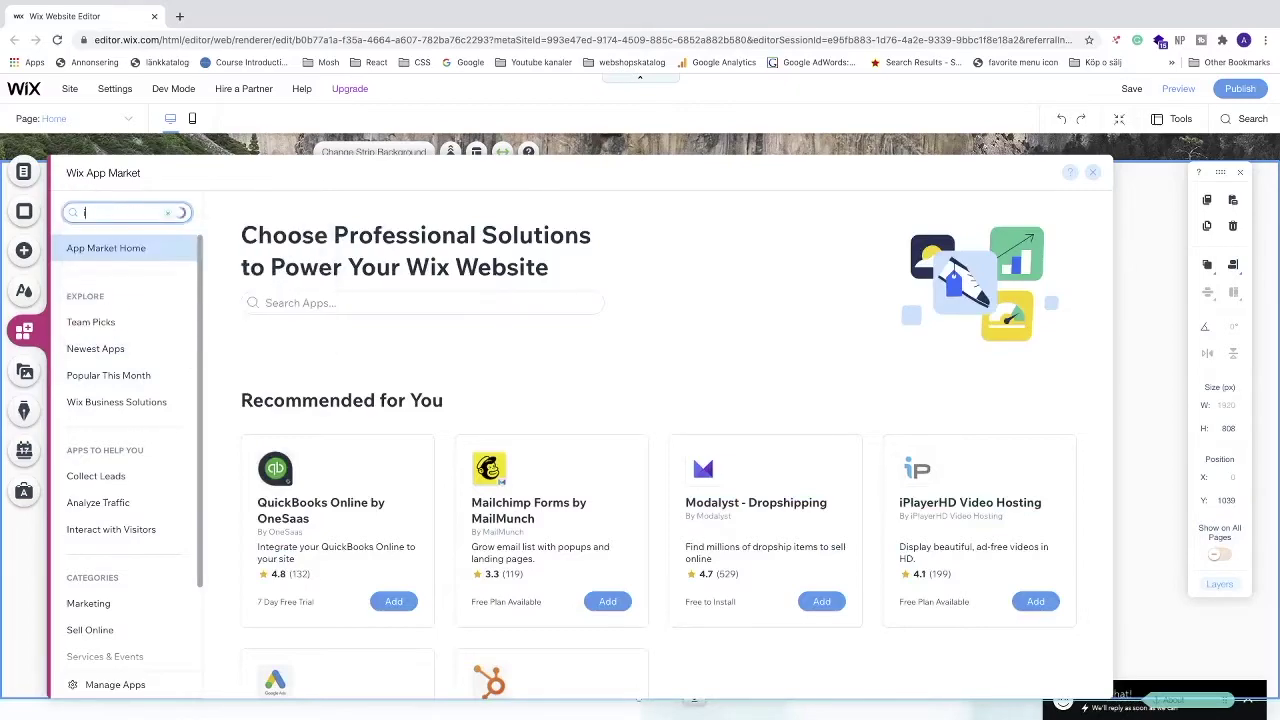
{"action": "type", "text": "nsta"}
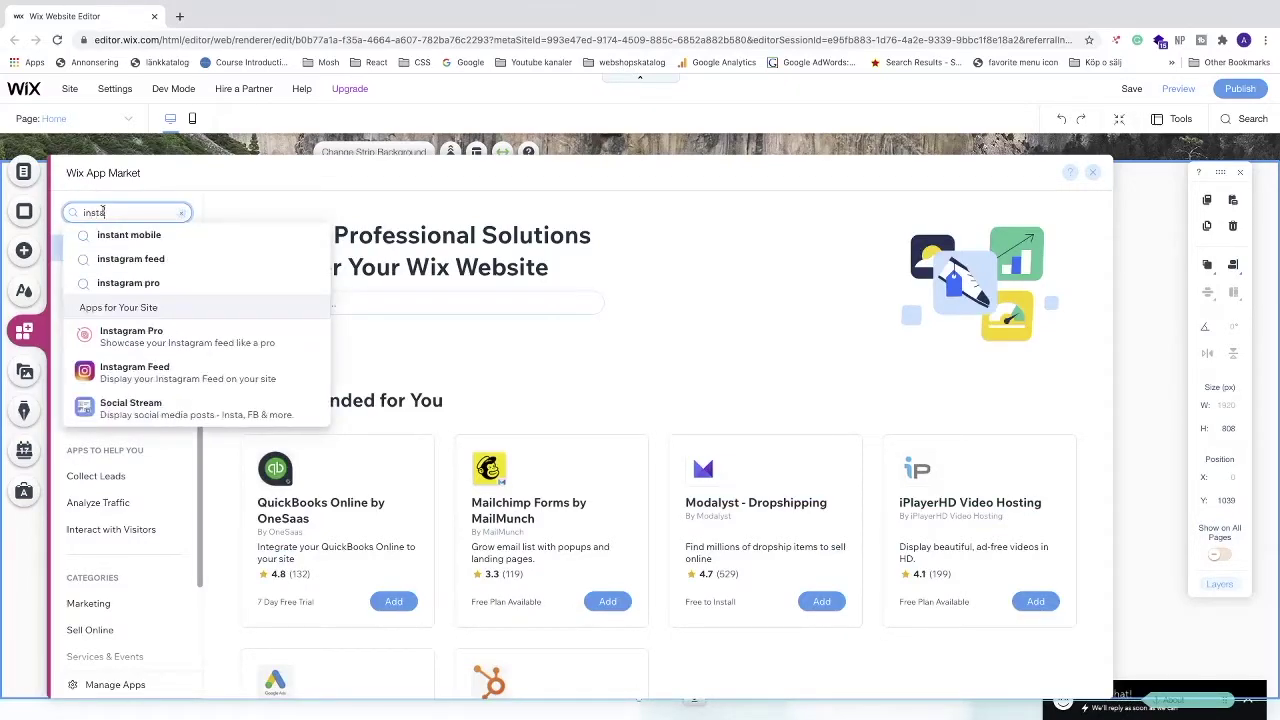
{"action": "left_click", "coordinate": [115, 258]}
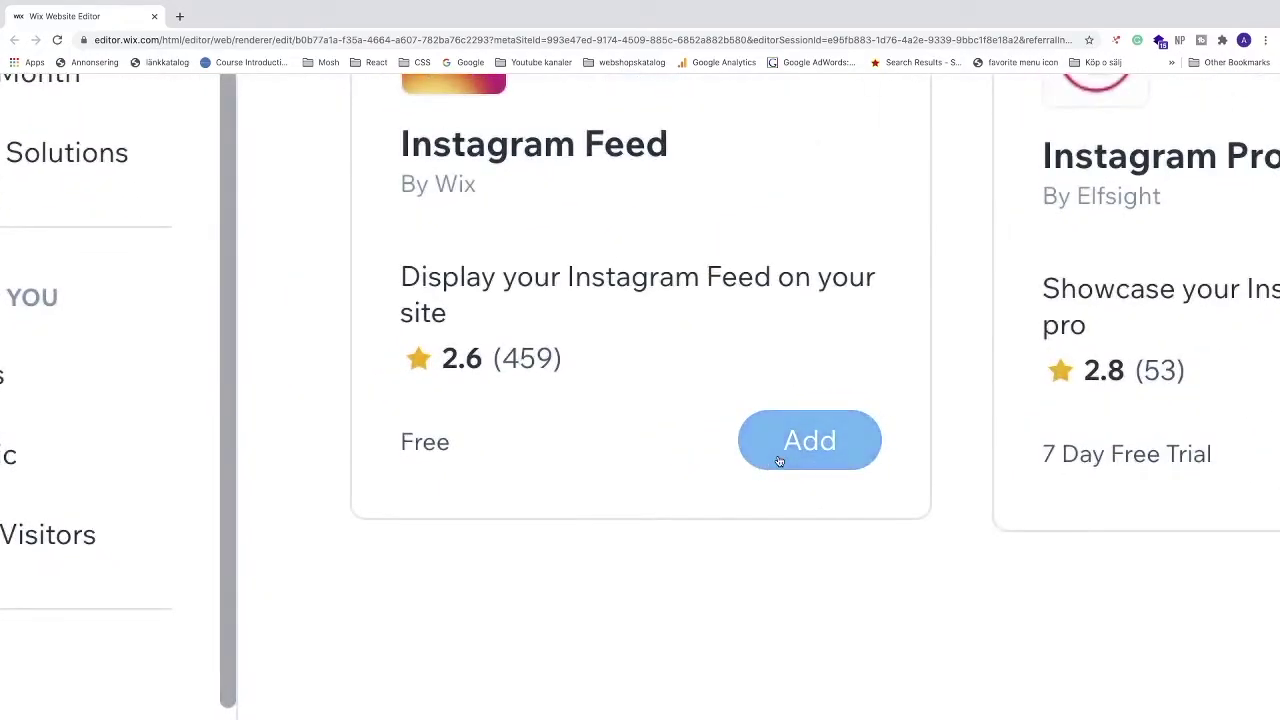
{"action": "left_click", "coordinate": [784, 457]}
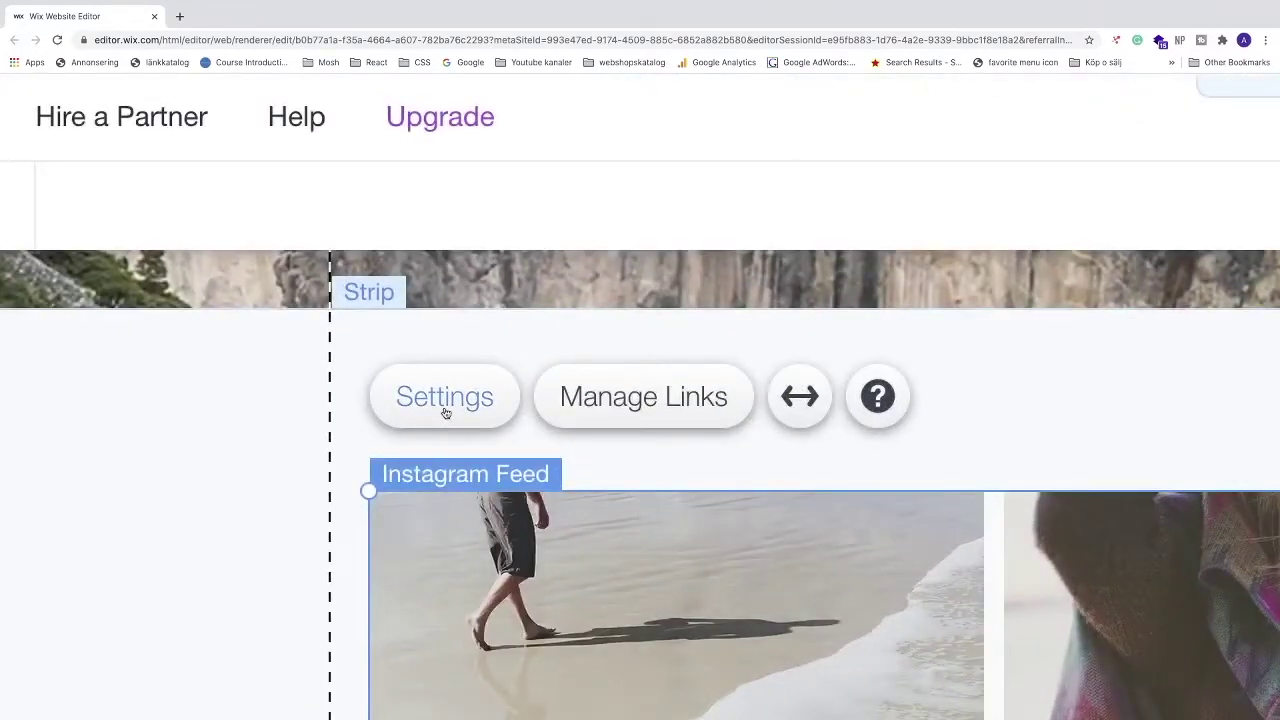
{"action": "left_click", "coordinate": [446, 413]}
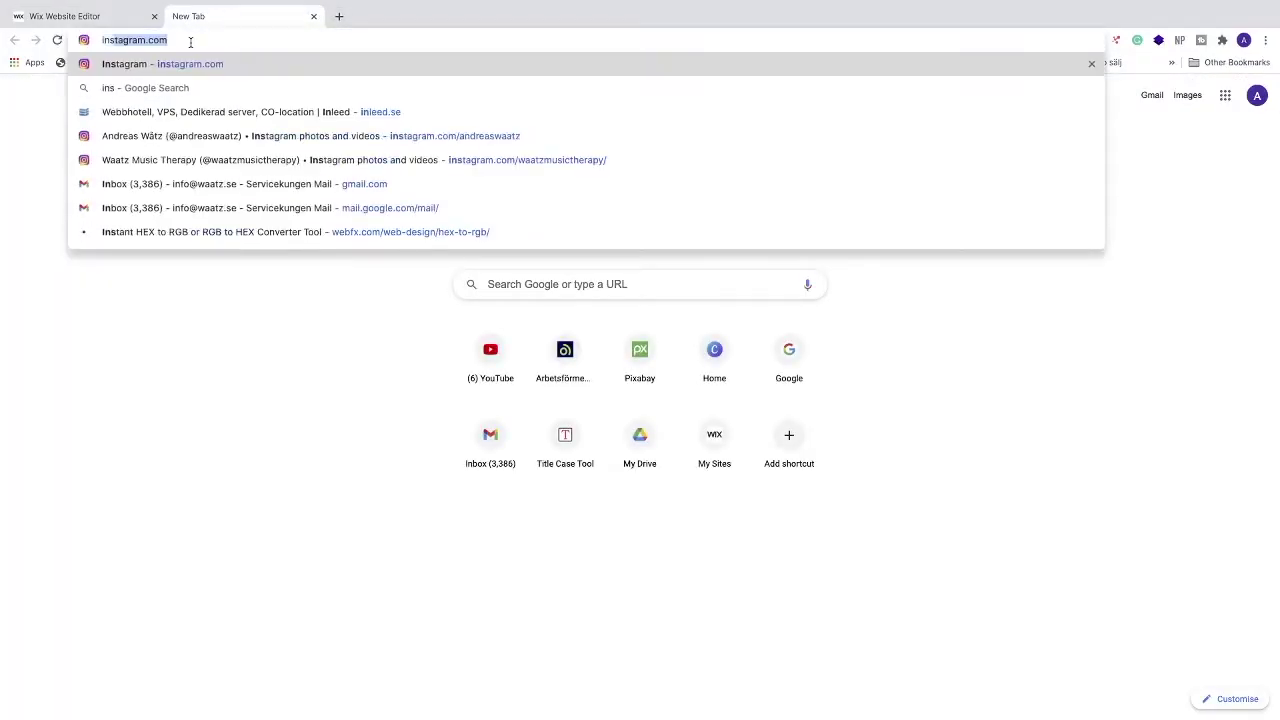
Load instagram.com in a new tab, then connect the Instagram account to the feed by allowing Wix access
{"action": "type", "text": "st"}
{"action": "key", "text": "Return"}
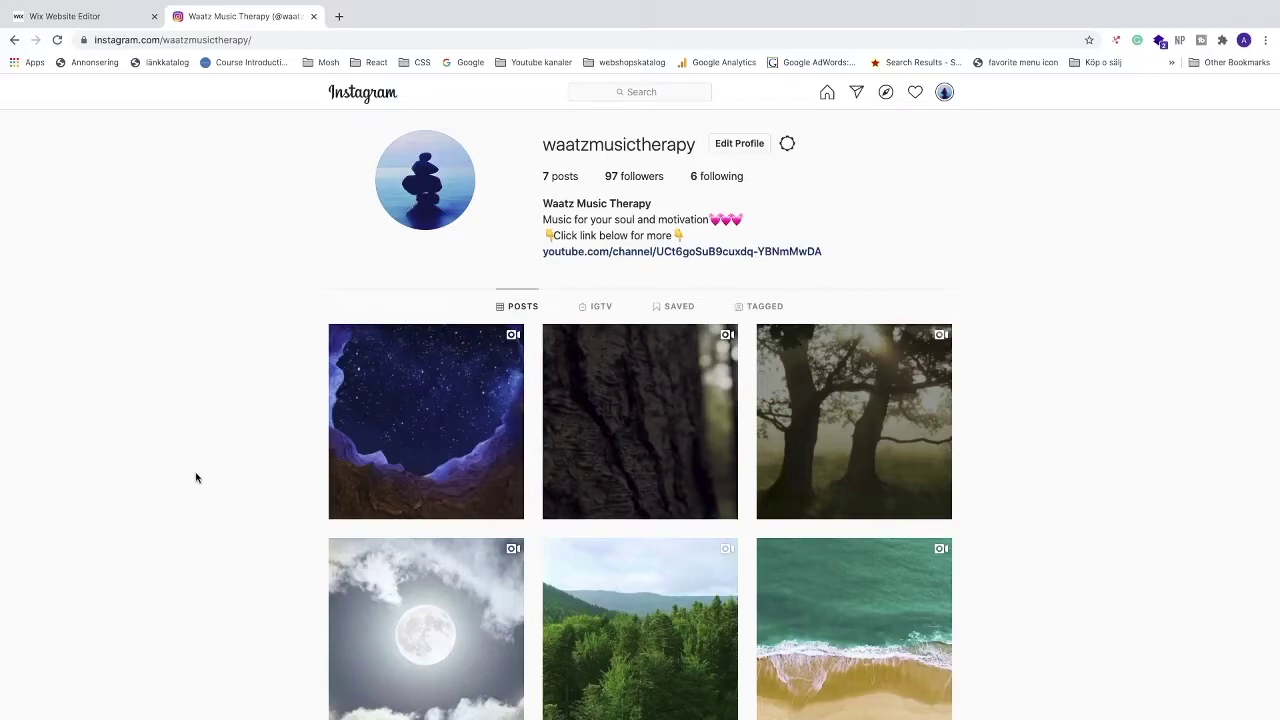
{"action": "left_click", "coordinate": [95, 17]}
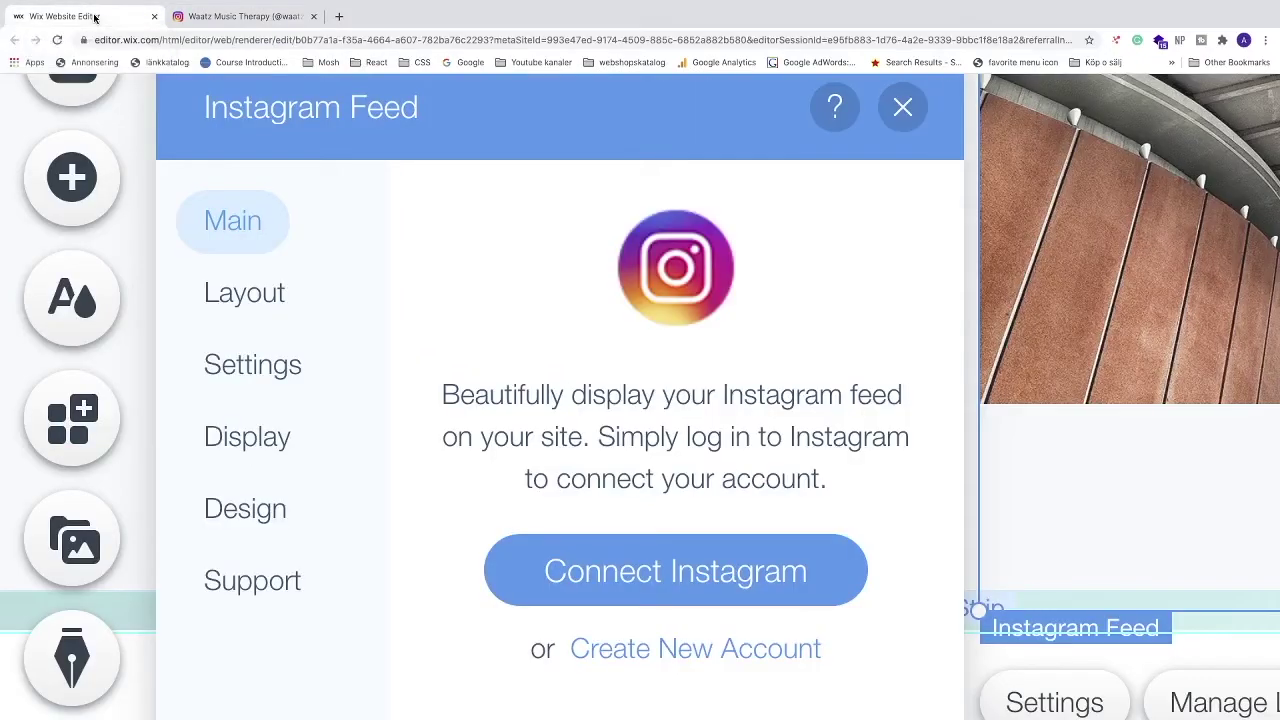
{"action": "left_click", "coordinate": [649, 581]}
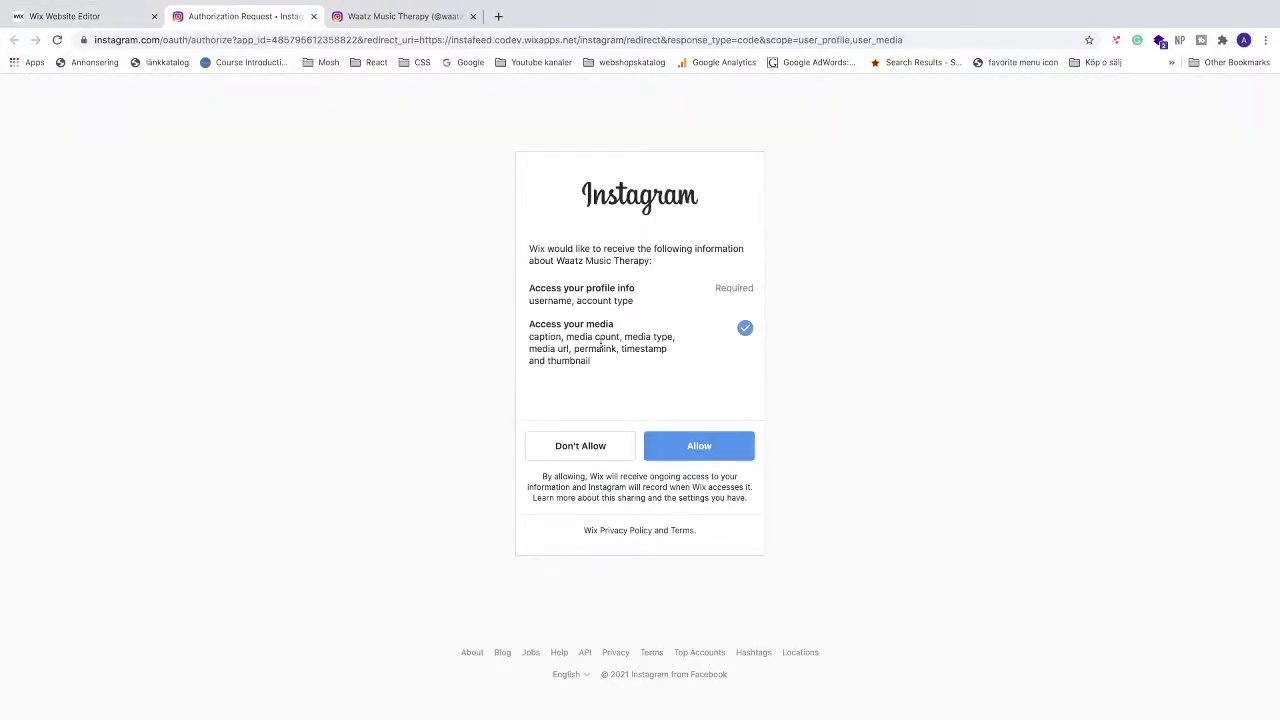
{"action": "left_click", "coordinate": [700, 448]}
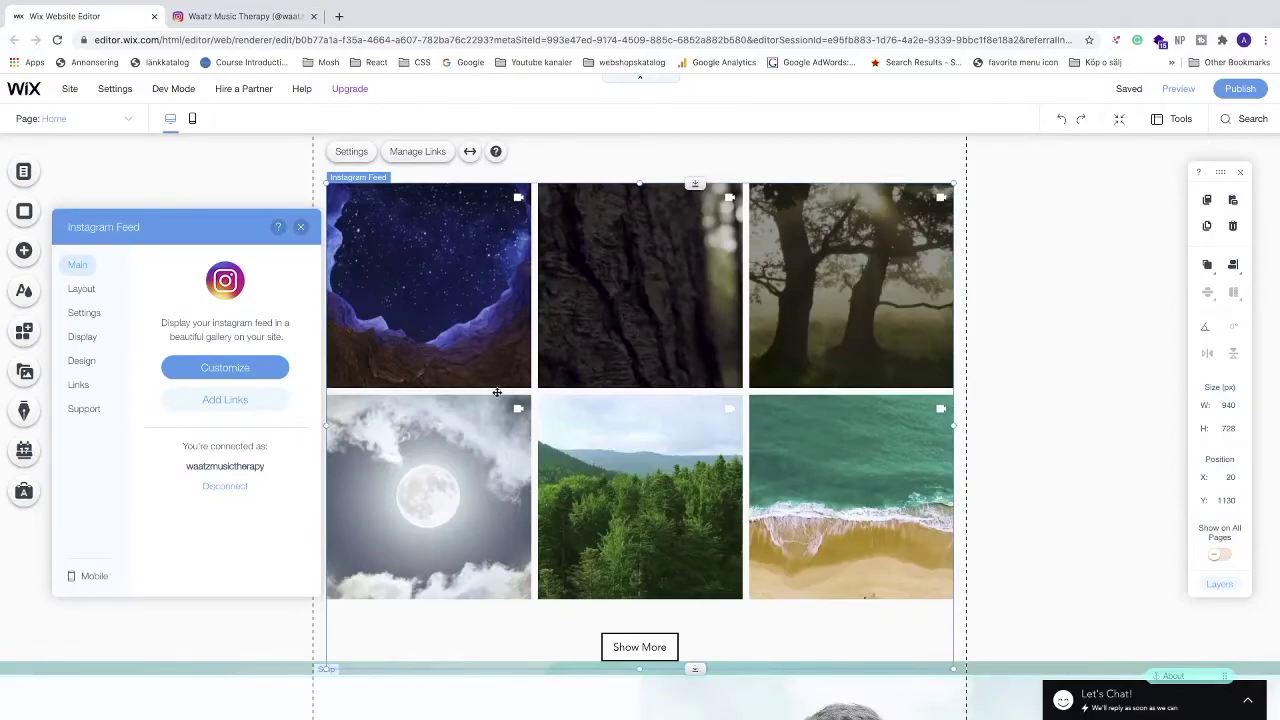
Undo the accidental strip stretch and reopen the Instagram Feed gallery's settings
{"action": "scroll", "coordinate": [580, 401], "scroll_direction": "down", "scroll_amount": 1}
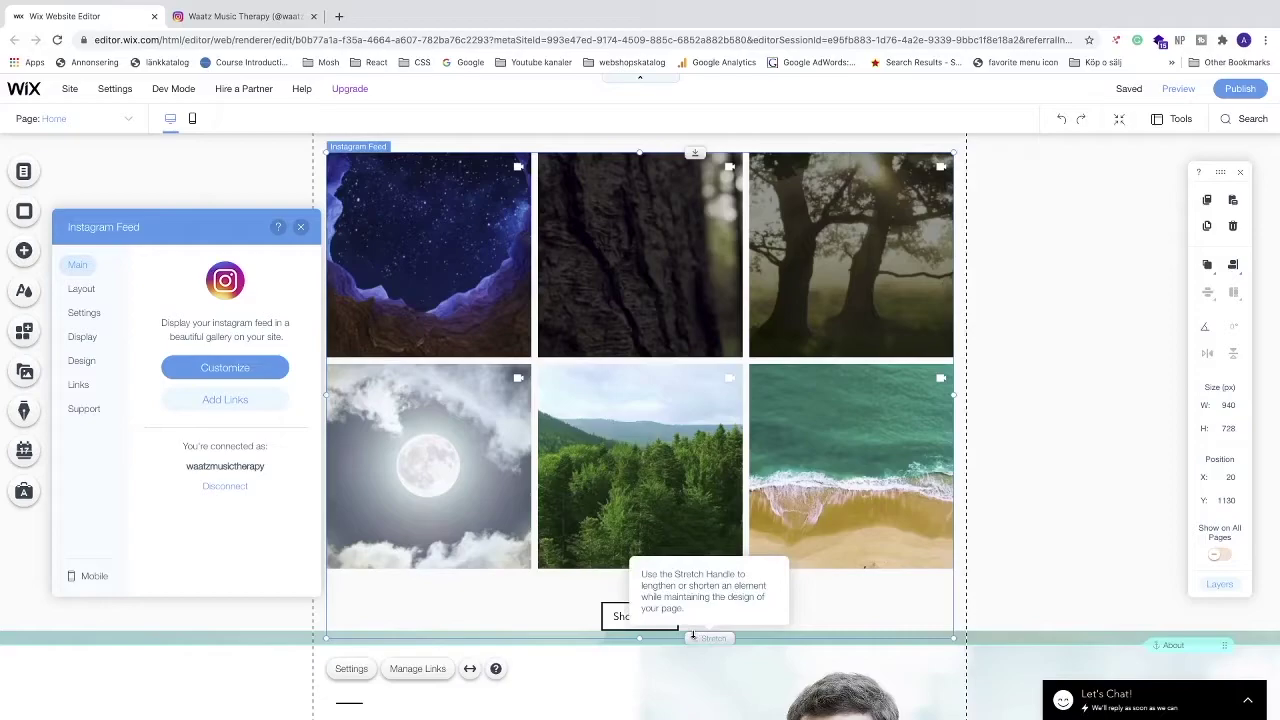
{"action": "left_click_drag", "start_coordinate": [692, 634], "coordinate": [691, 671]}
{"action": "scroll", "coordinate": [663, 586], "scroll_direction": "up", "scroll_amount": 1}
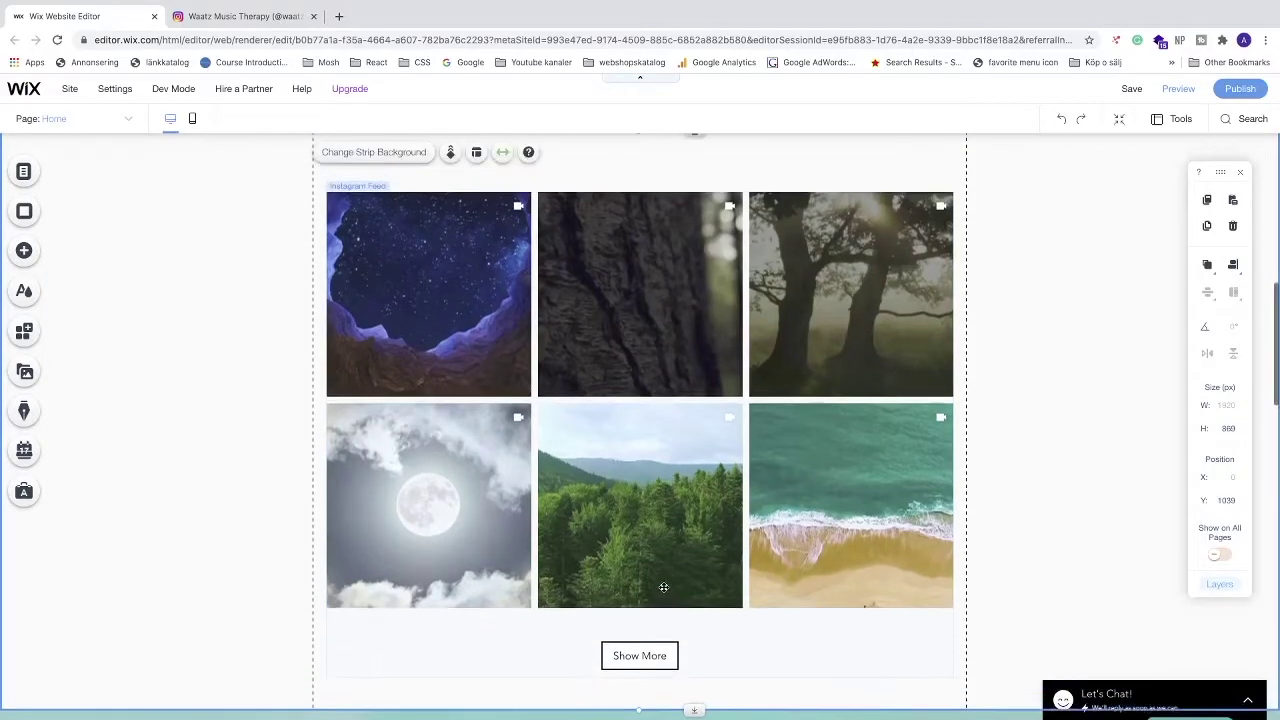
{"action": "scroll", "coordinate": [663, 586], "scroll_direction": "down", "scroll_amount": 1}
{"action": "key", "text": "ctrl+z"}
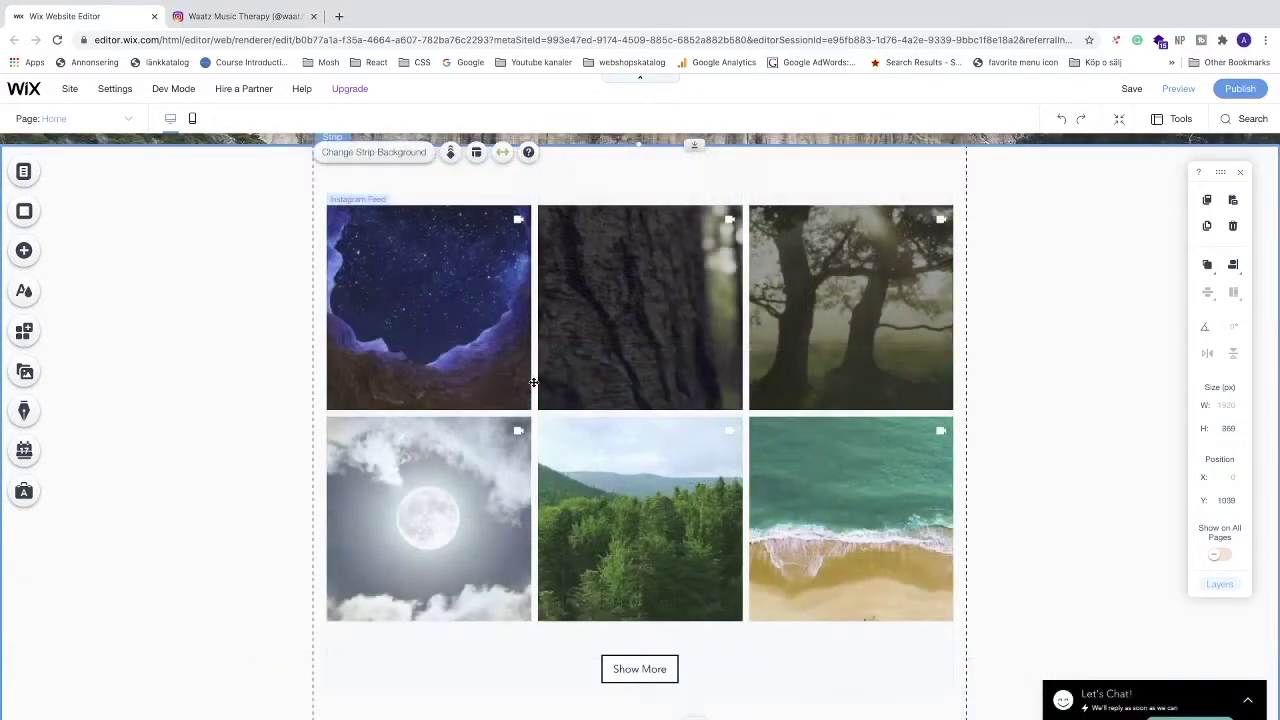
{"action": "left_click", "coordinate": [456, 375]}
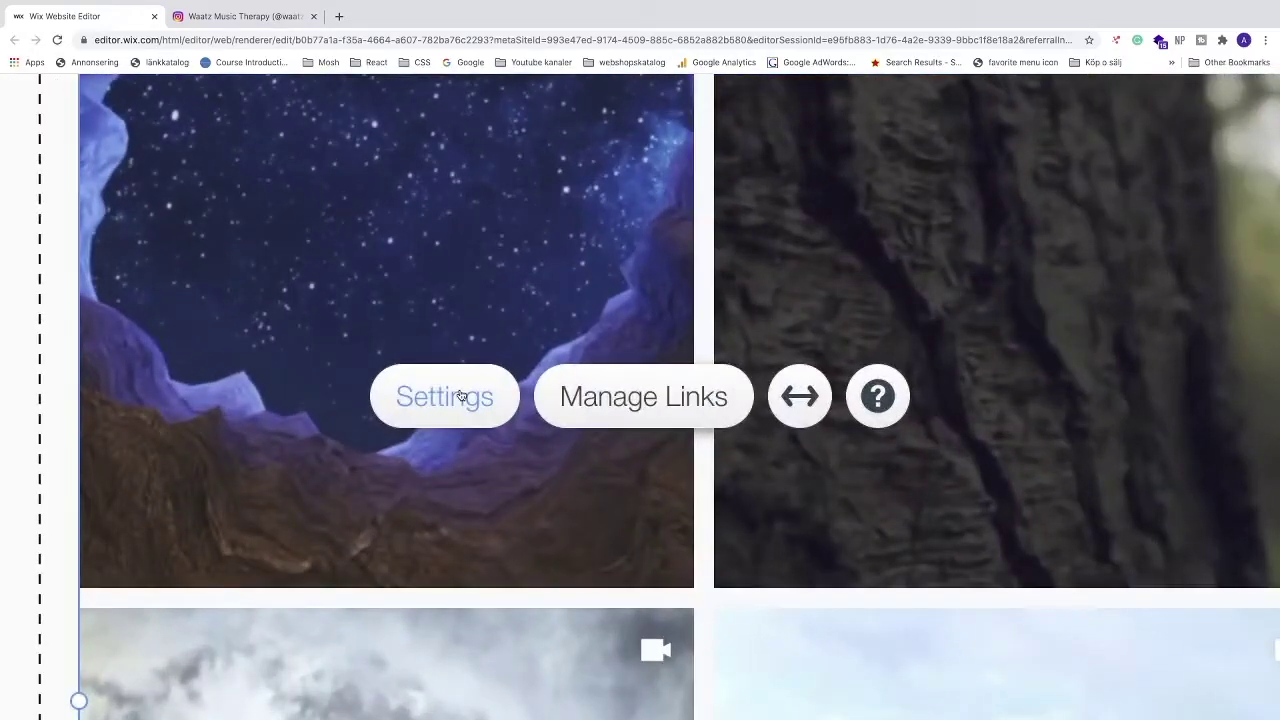
{"action": "left_click", "coordinate": [460, 394]}
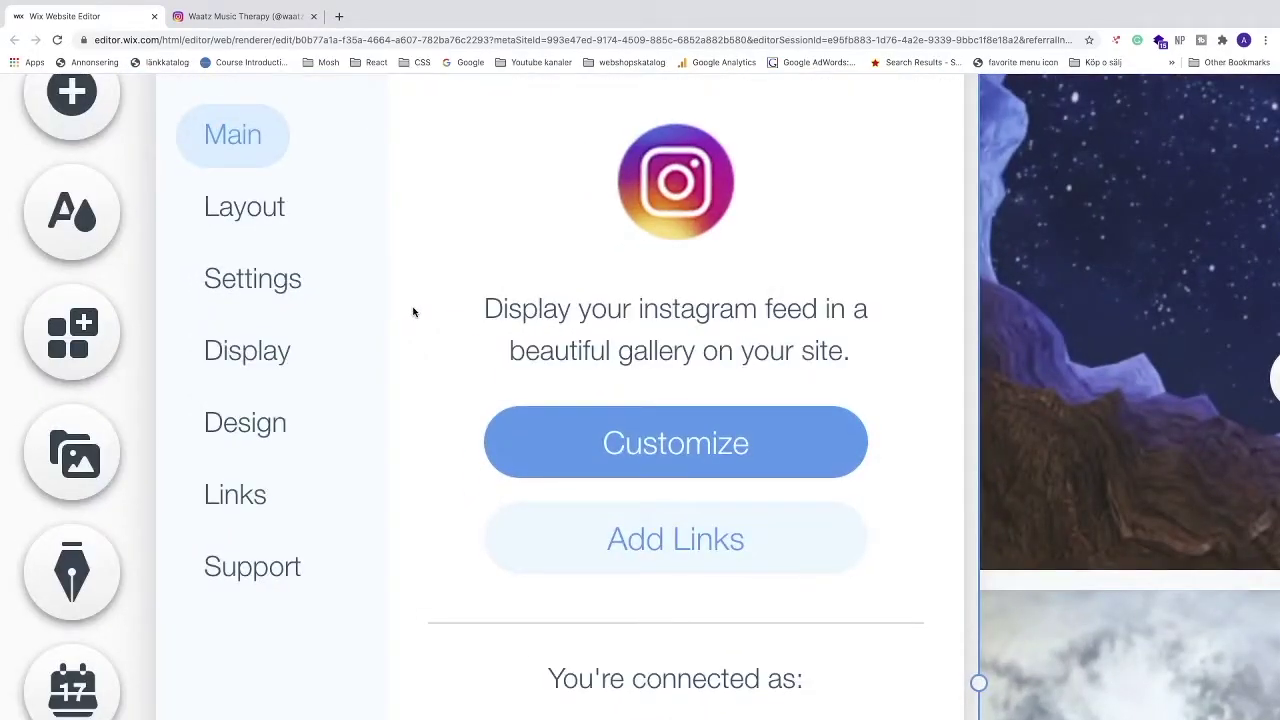
Set the feed to a grid layout with four images per row, one row, and adjusted spacing
{"action": "left_click", "coordinate": [255, 208]}
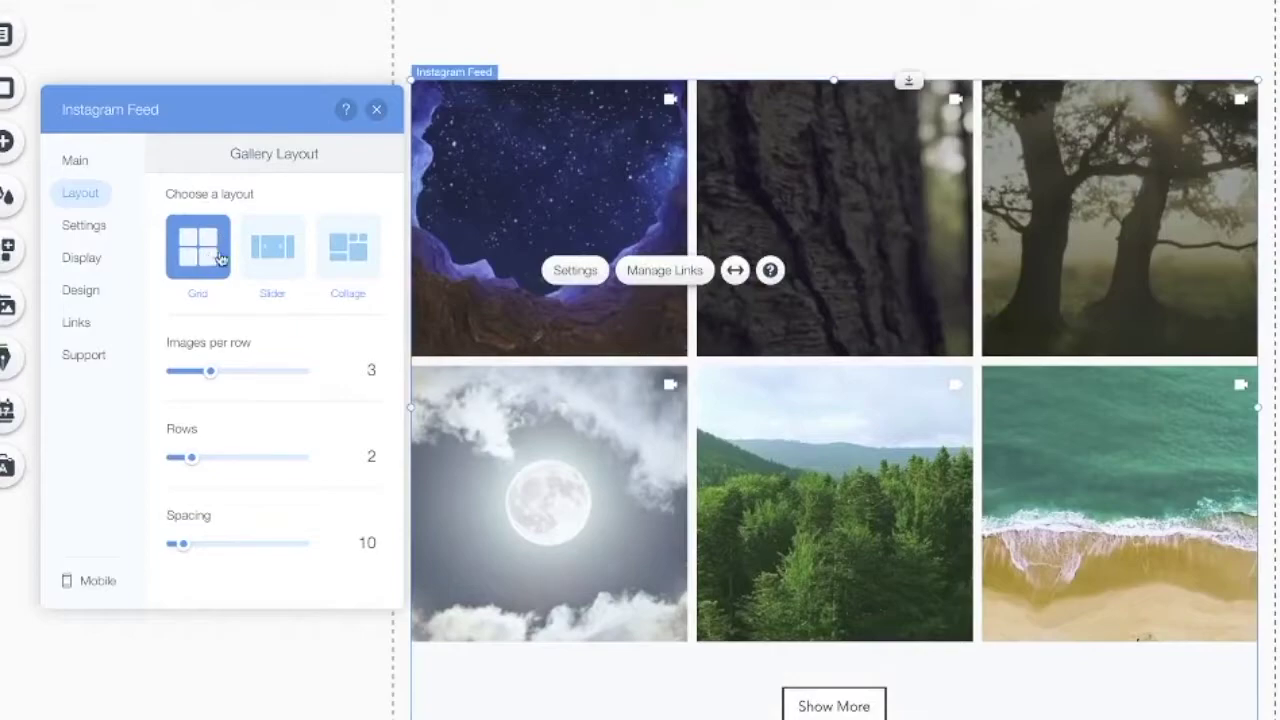
{"action": "left_click", "coordinate": [276, 256]}
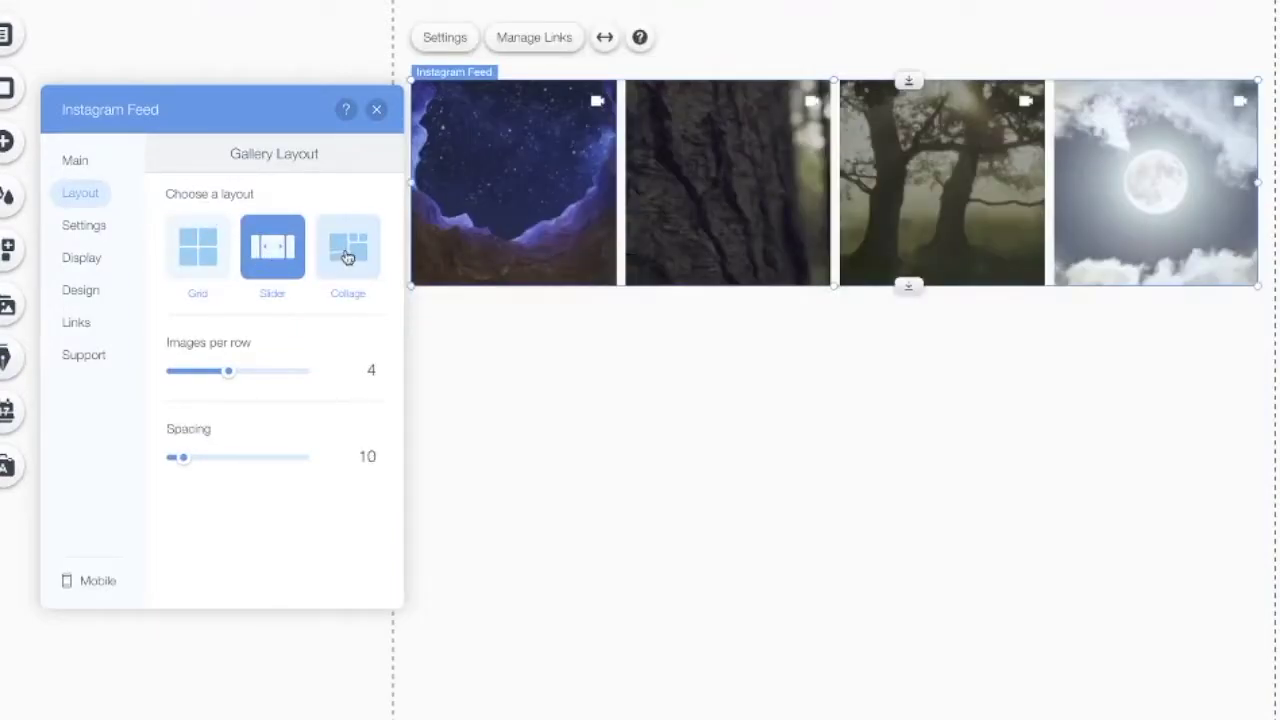
{"action": "left_click", "coordinate": [345, 255]}
{"action": "left_click", "coordinate": [216, 261]}
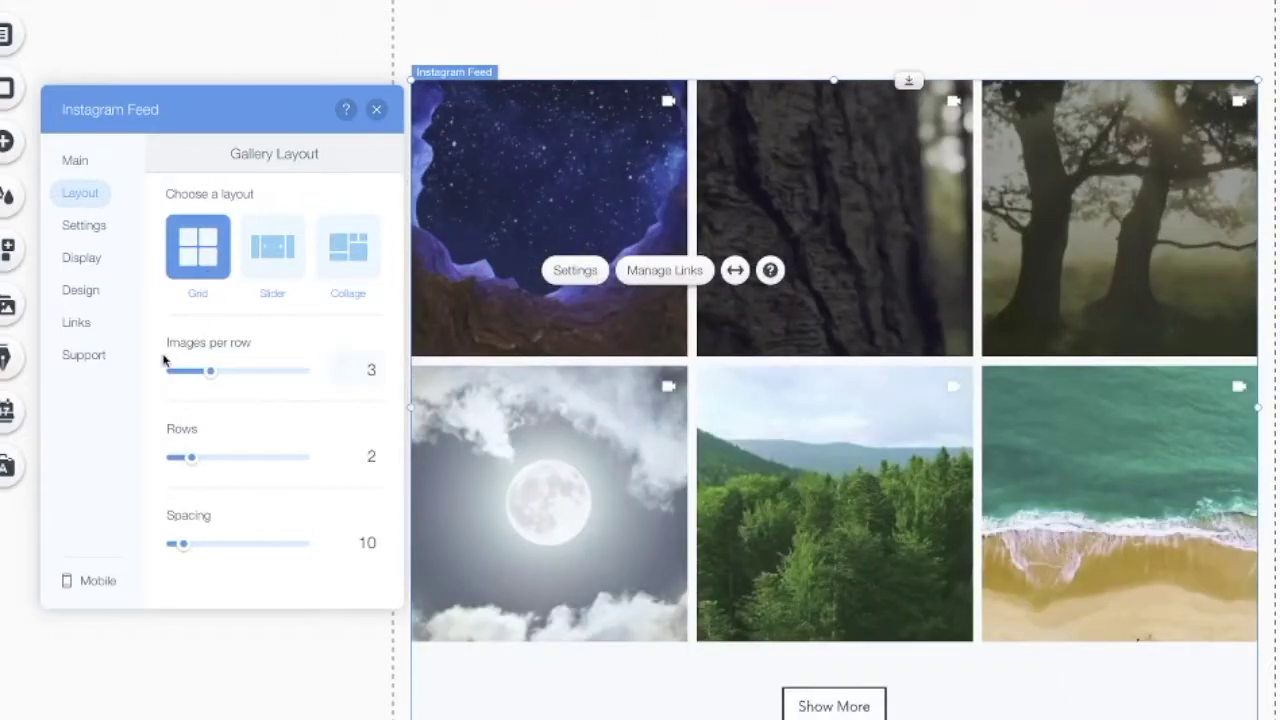
{"action": "left_click_drag", "start_coordinate": [218, 376], "coordinate": [227, 373]}
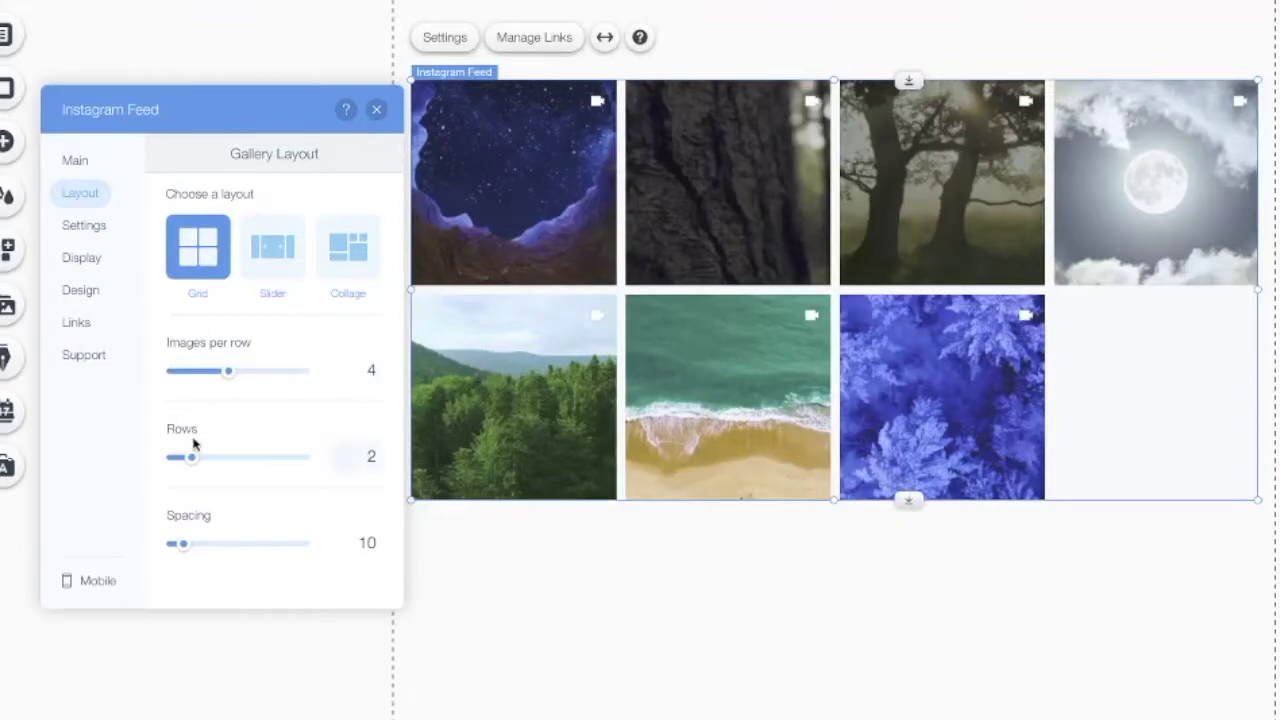
{"action": "left_click_drag", "start_coordinate": [191, 457], "coordinate": [176, 459]}
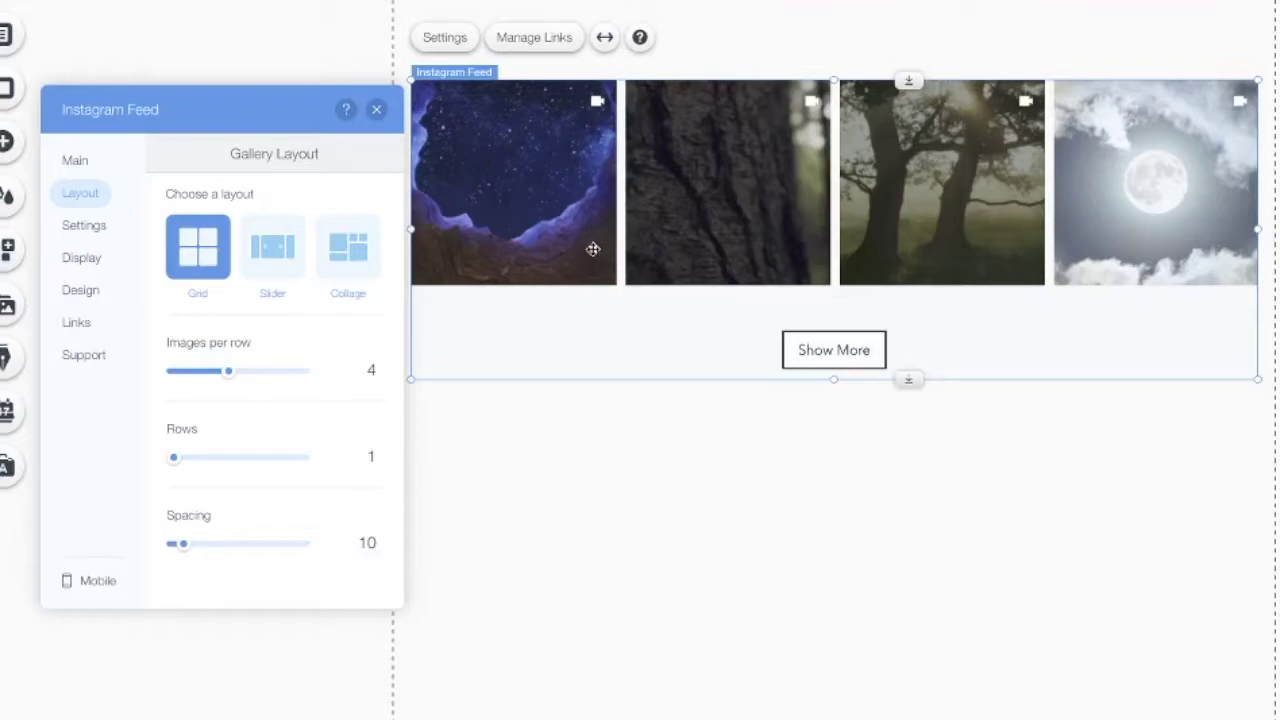
{"action": "mouse_move", "coordinate": [183, 543]}
{"action": "left_mouse_down"}
{"action": "mouse_move", "coordinate": [200, 547]}
{"action": "mouse_move", "coordinate": [186, 555]}
{"action": "left_mouse_up"}
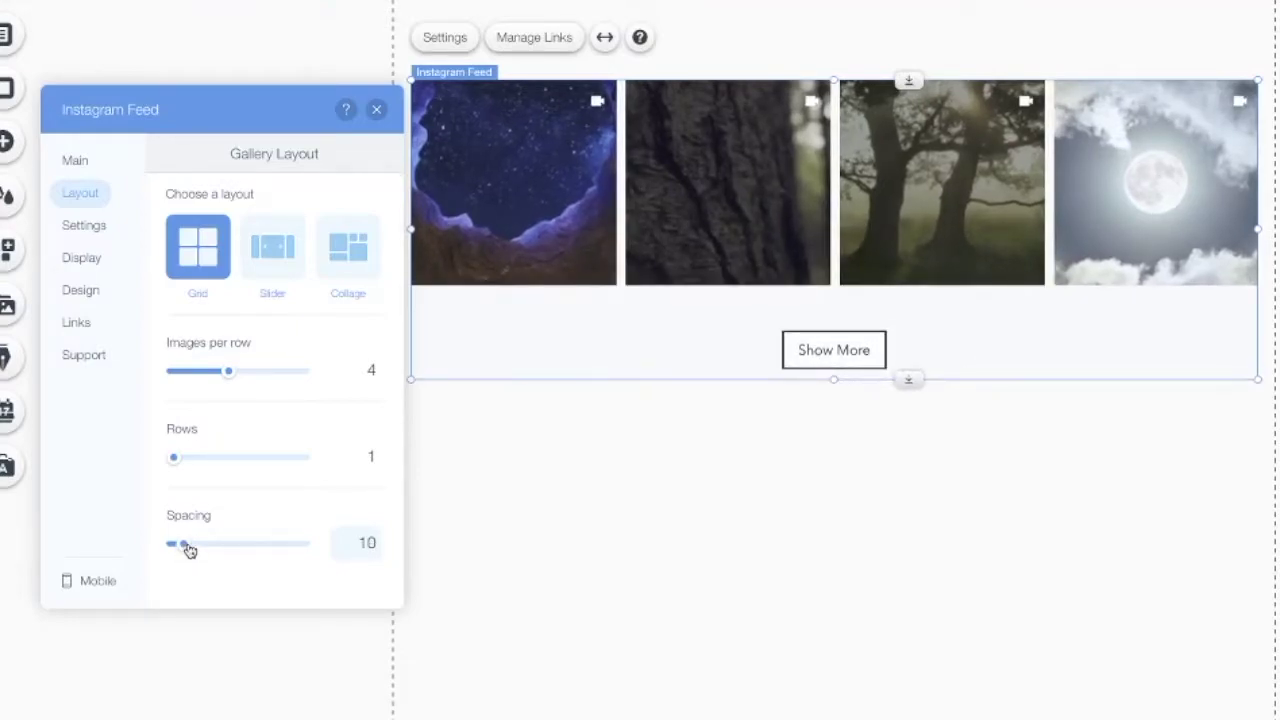
{"action": "left_click", "coordinate": [86, 231]}
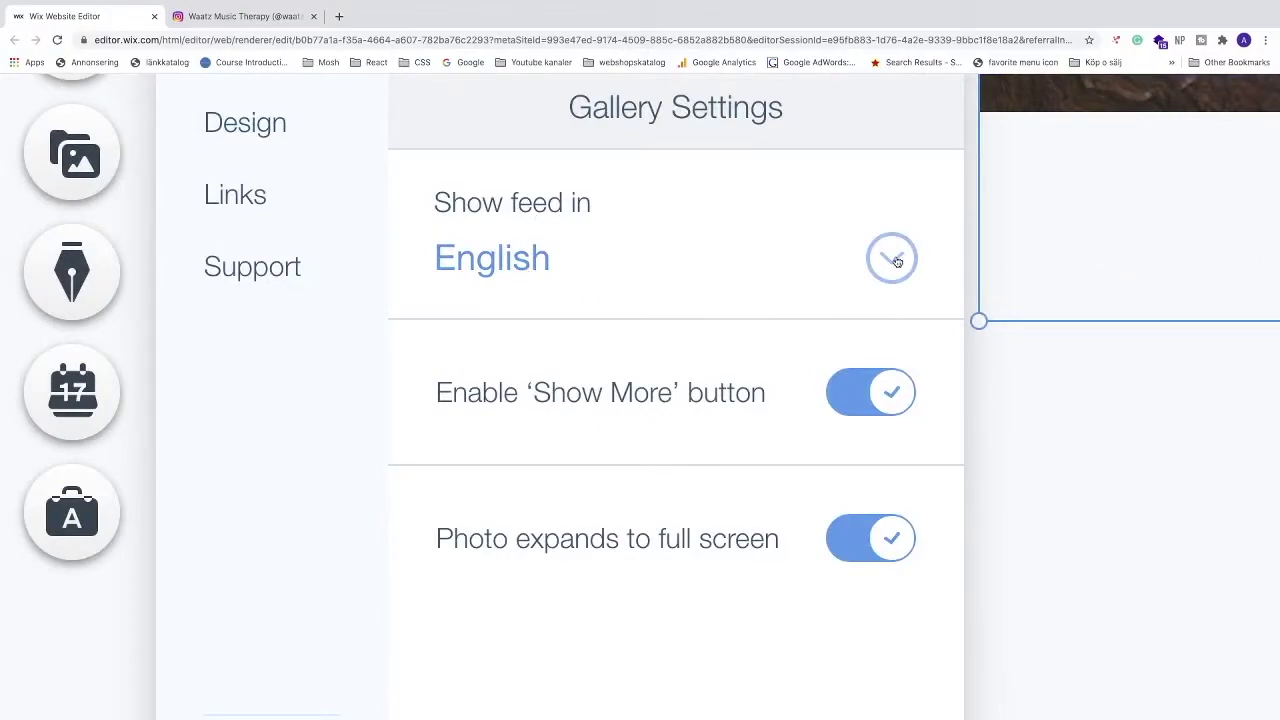
{"action": "left_click", "coordinate": [894, 262]}
{"action": "left_click", "coordinate": [365, 364]}
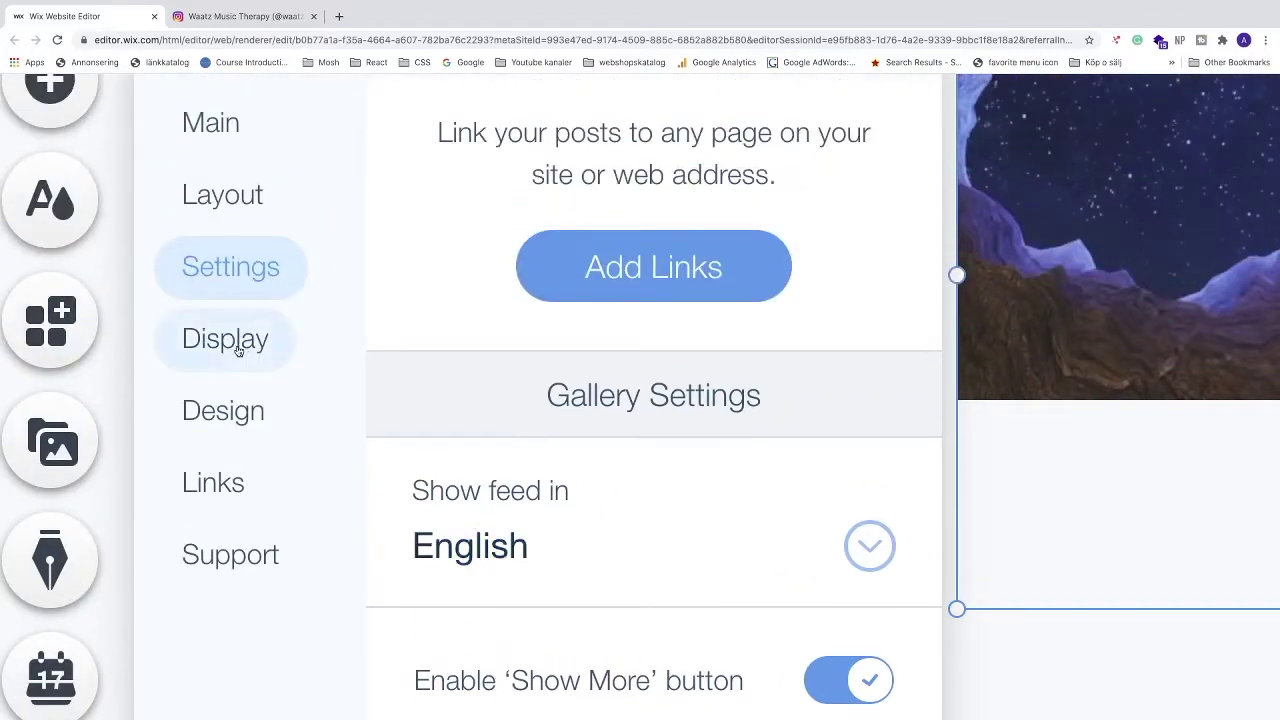
Confirm descriptions show on hover and turn on descriptions for full-screen photos
{"action": "left_click", "coordinate": [238, 350]}
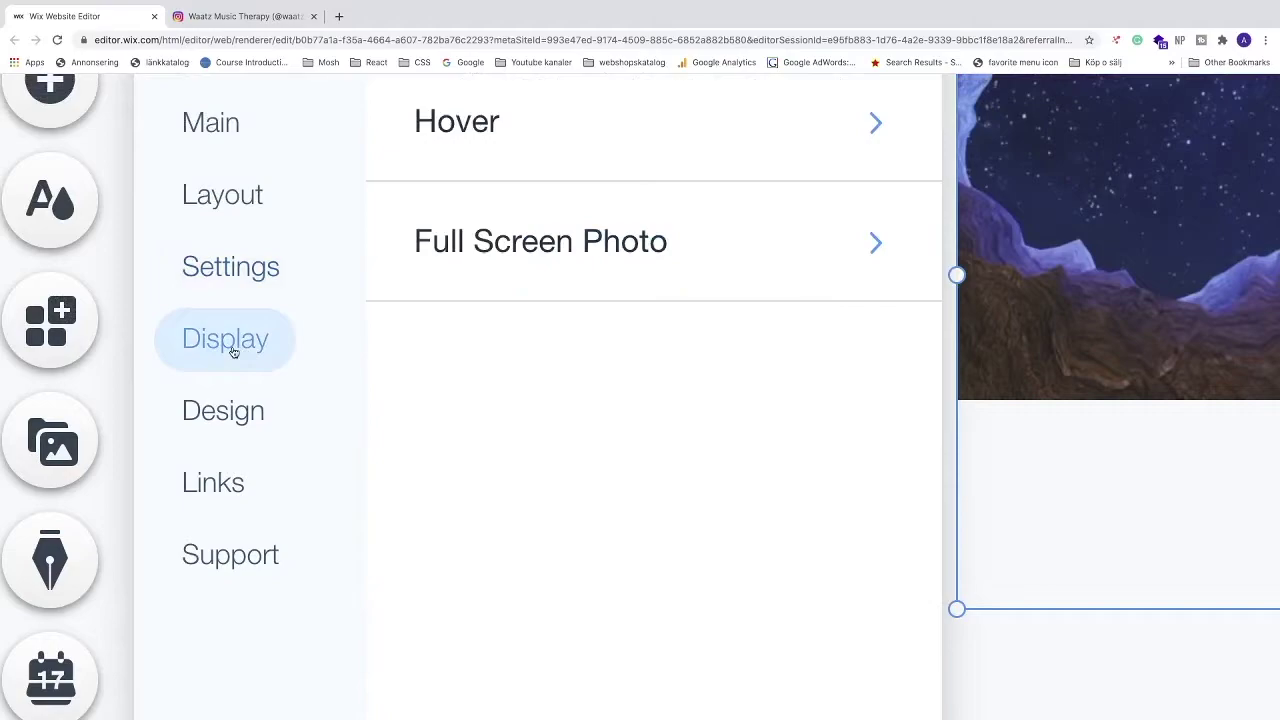
{"action": "left_click", "coordinate": [666, 248]}
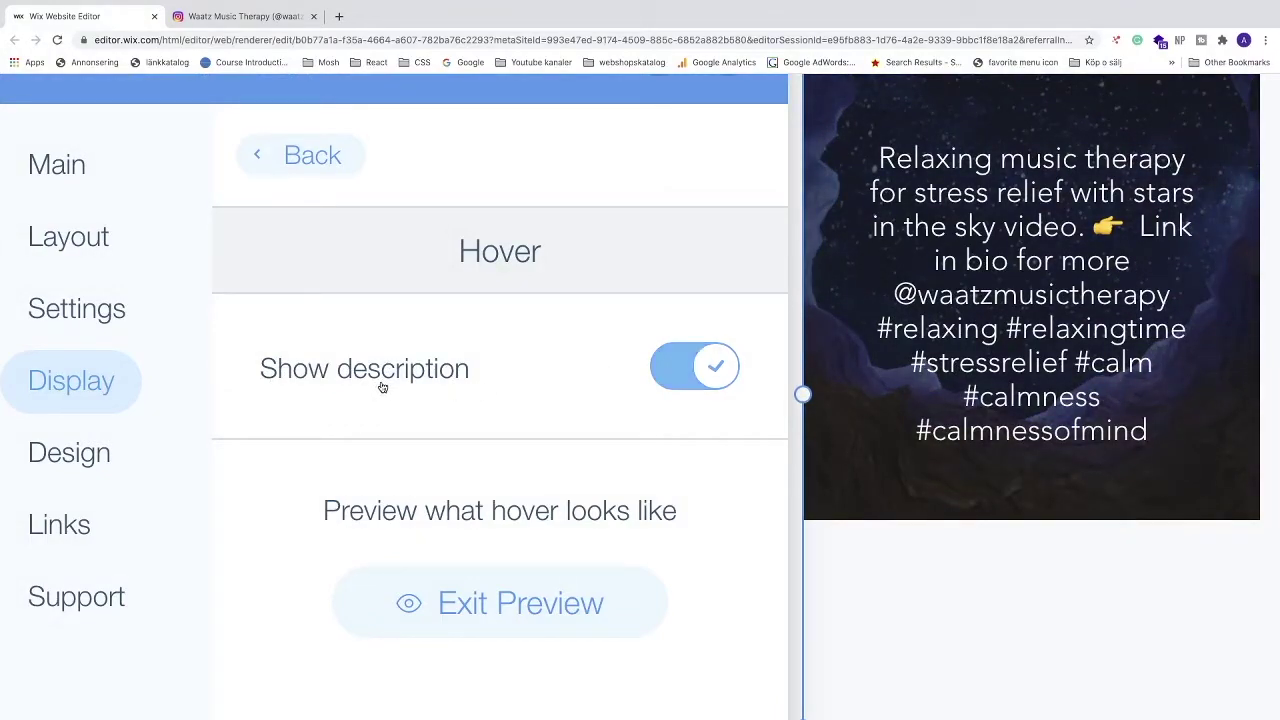
{"action": "scroll", "coordinate": [557, 410], "scroll_direction": "down", "scroll_amount": 1}
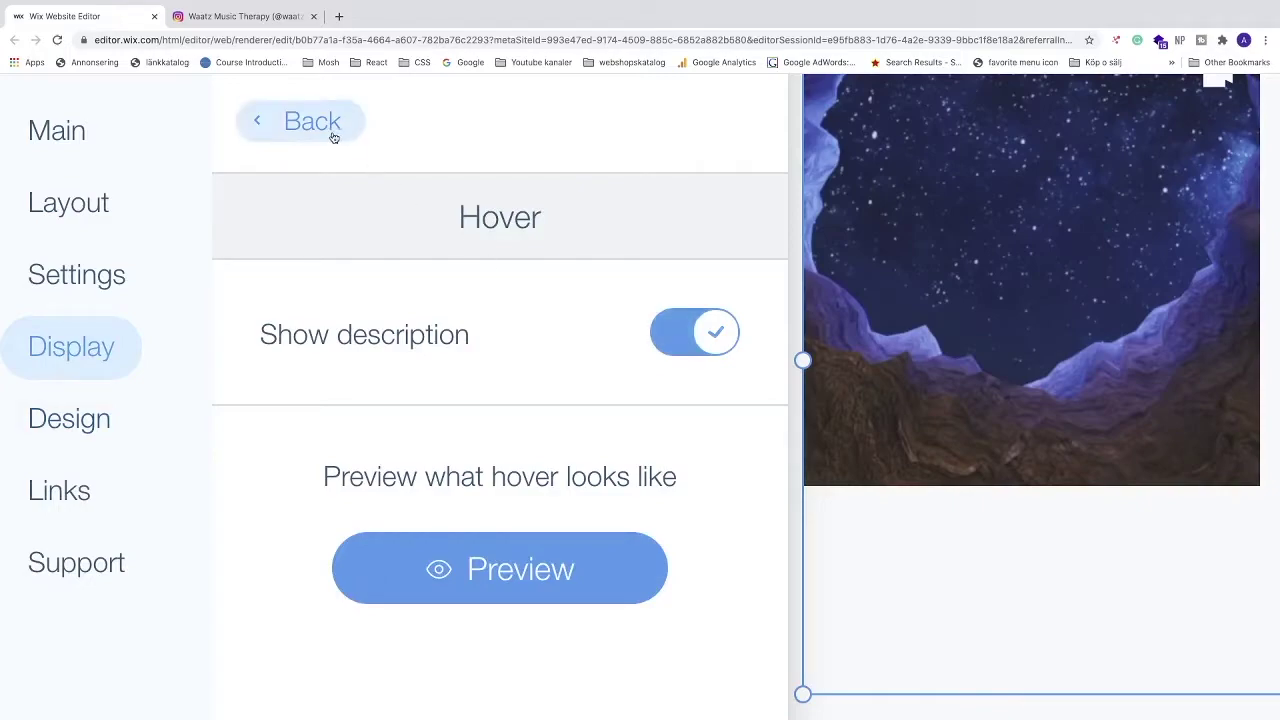
{"action": "left_click", "coordinate": [332, 130]}
{"action": "left_click", "coordinate": [437, 249]}
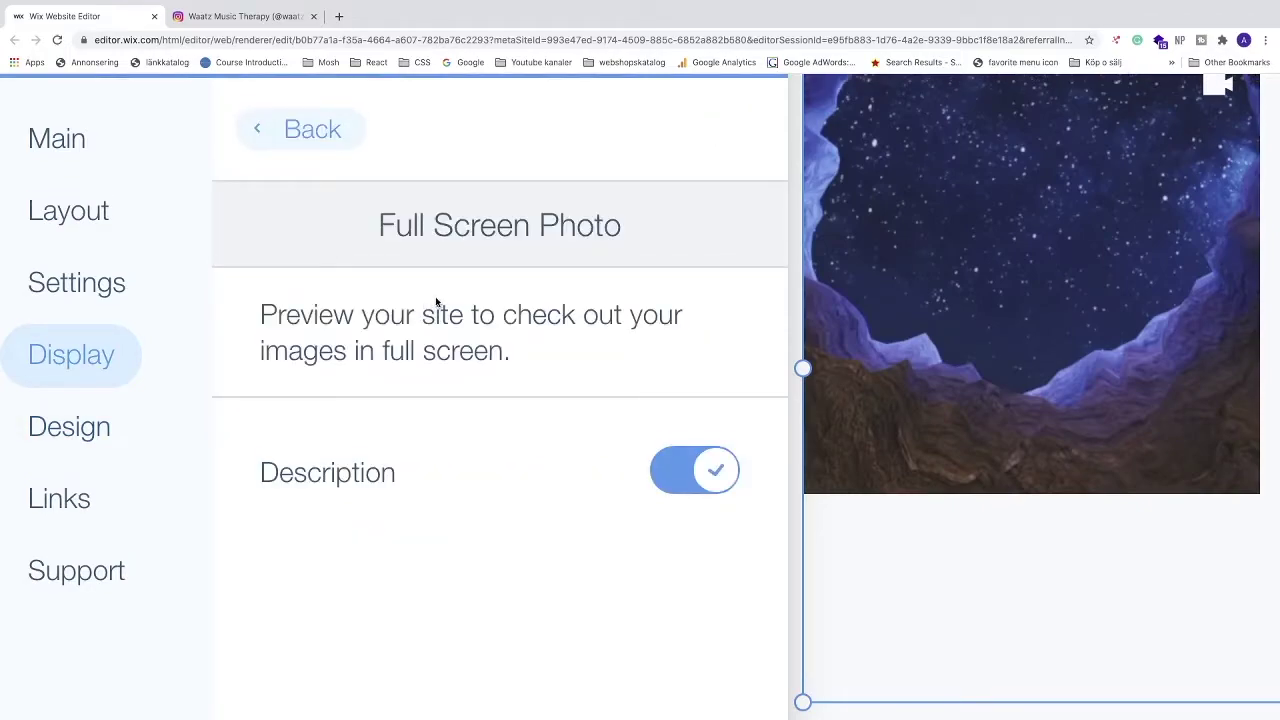
{"action": "left_click", "coordinate": [708, 477]}
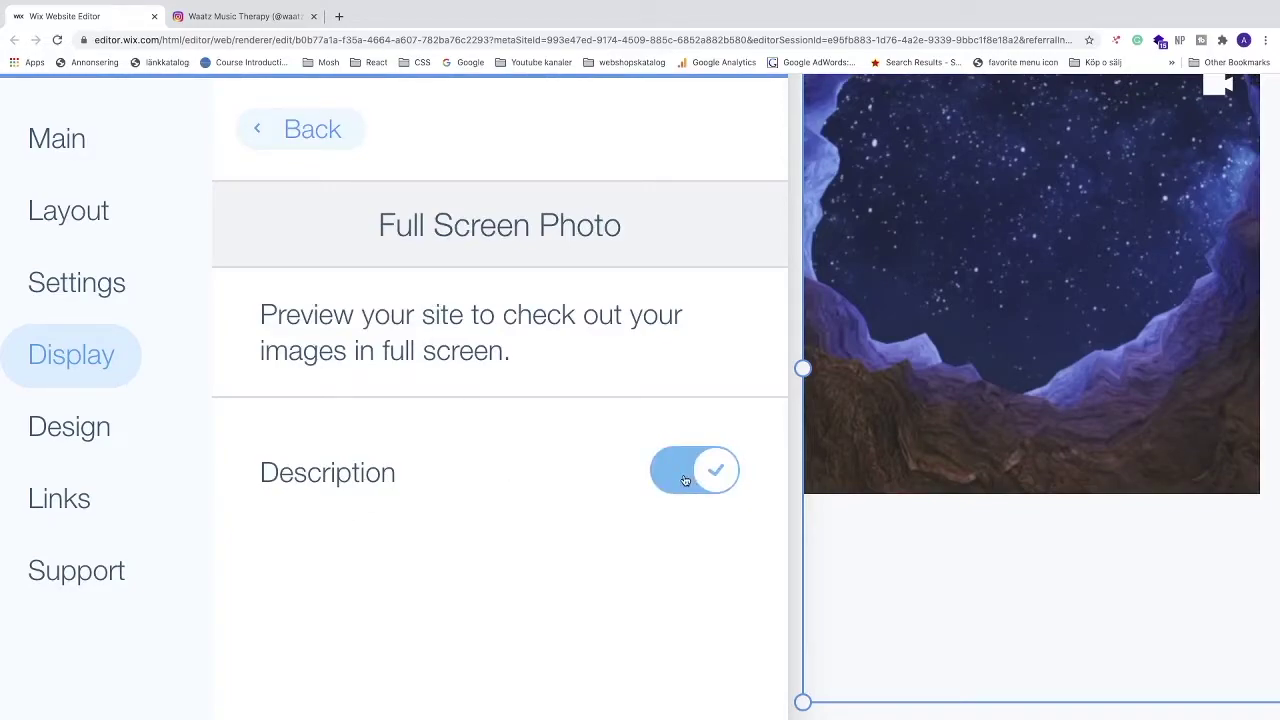
In the Design tab, try another Show More button style, then keep the original
{"action": "left_click", "coordinate": [80, 432]}
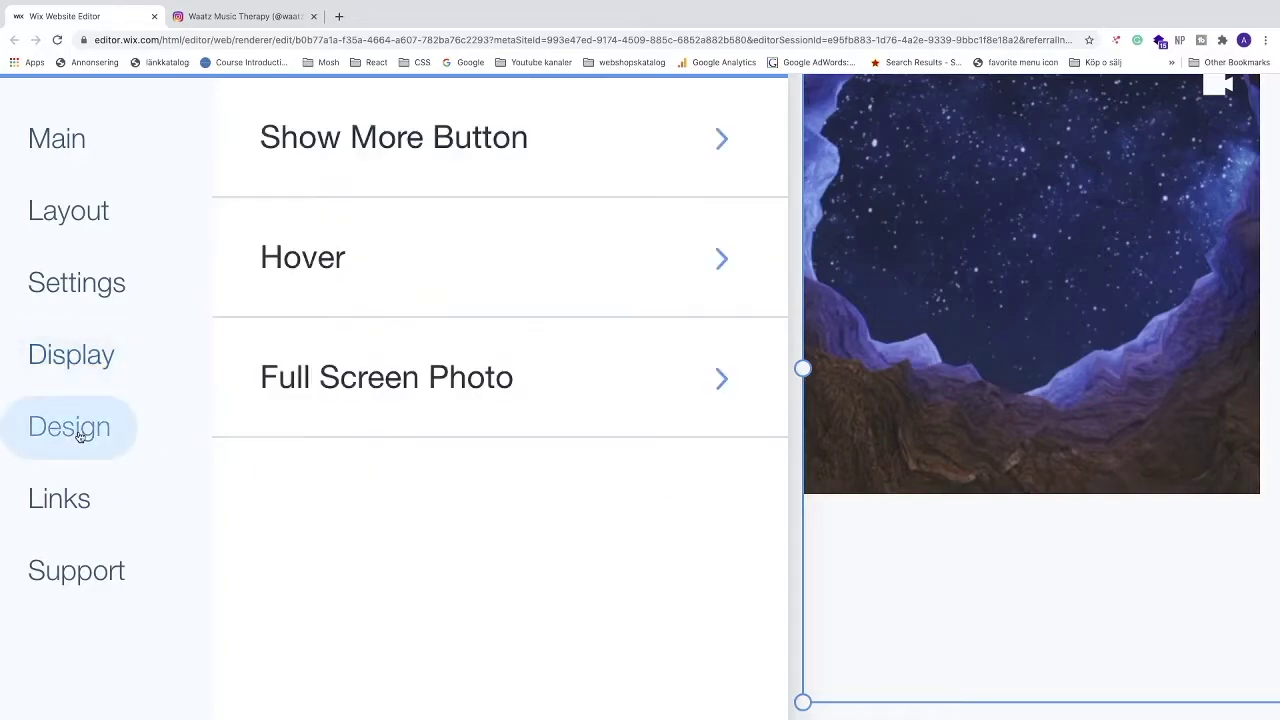
{"action": "left_click", "coordinate": [494, 152]}
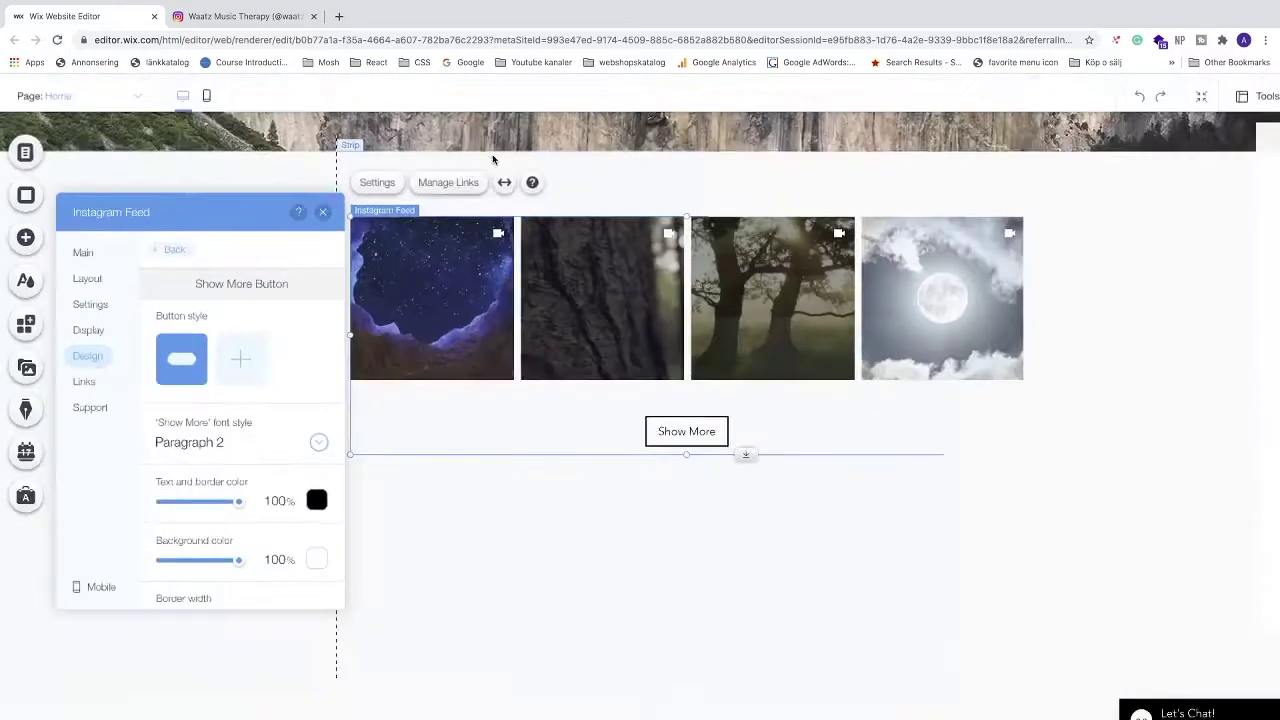
{"action": "left_click", "coordinate": [222, 369]}
{"action": "left_click", "coordinate": [169, 364]}
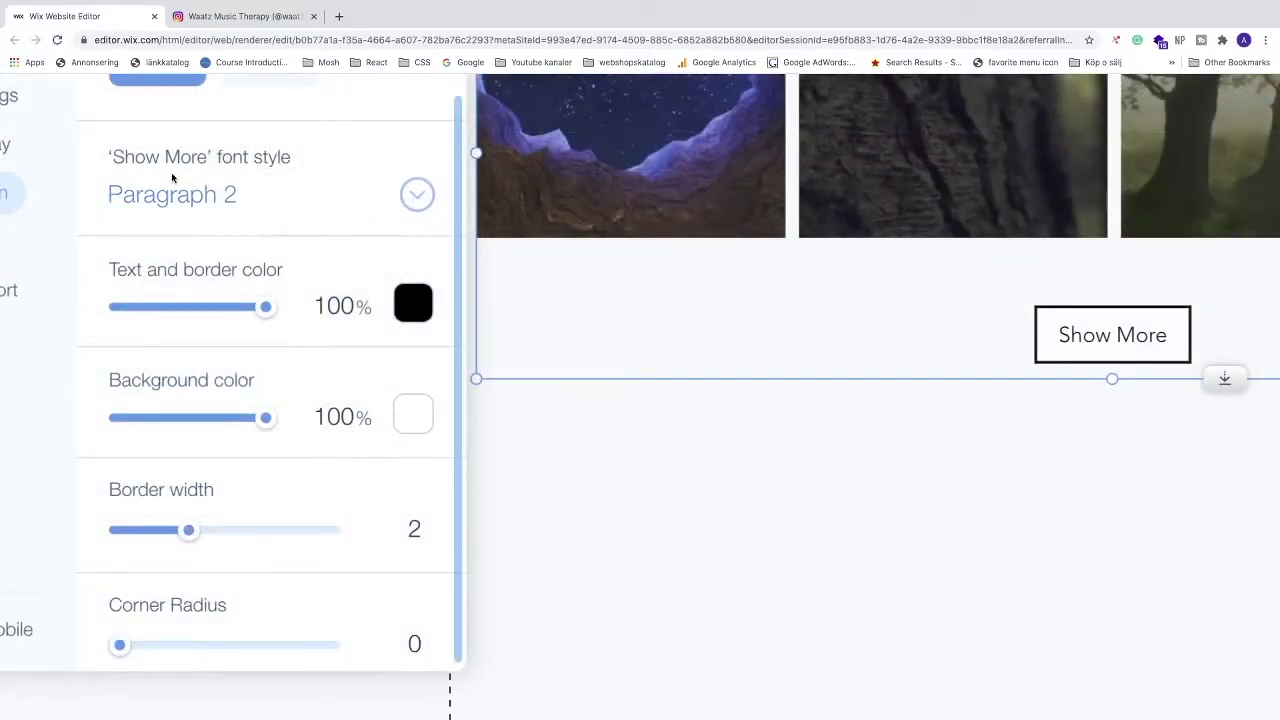
Give the Show More text and border a custom, fully opaque dark blue-violet colour
{"action": "left_click", "coordinate": [418, 307]}
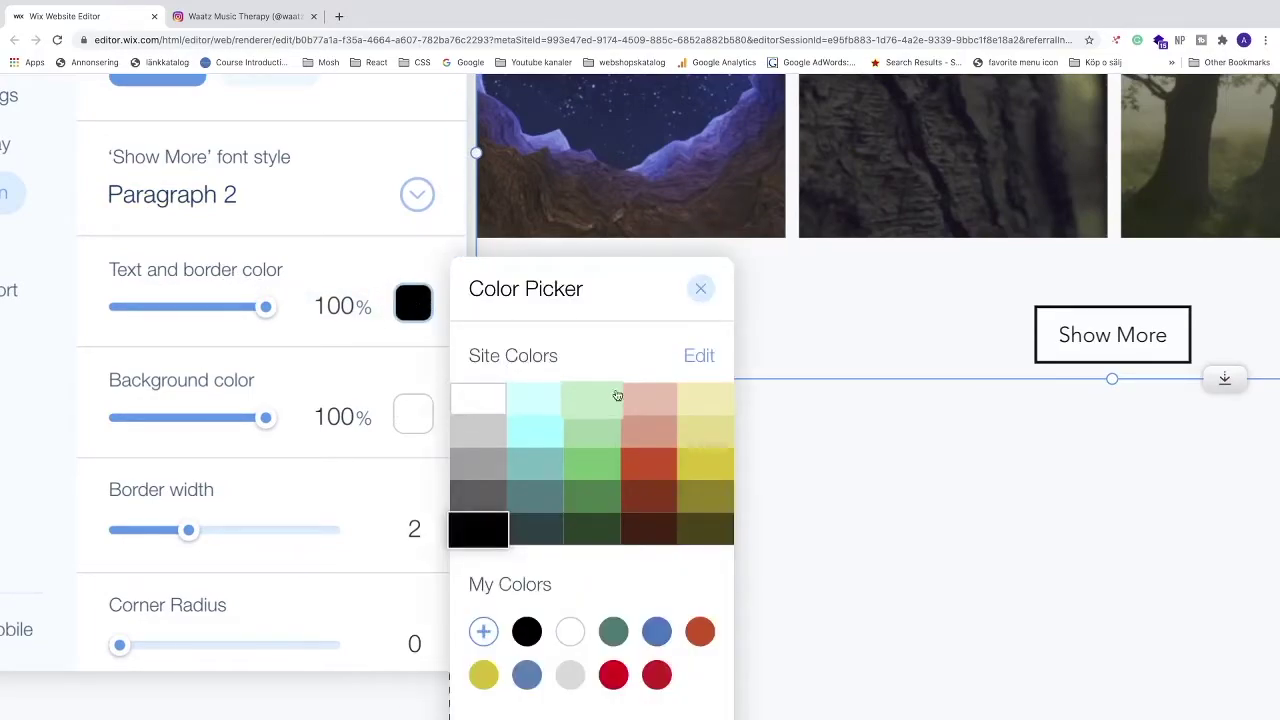
{"action": "scroll", "coordinate": [620, 452], "scroll_direction": "down", "scroll_amount": 2}
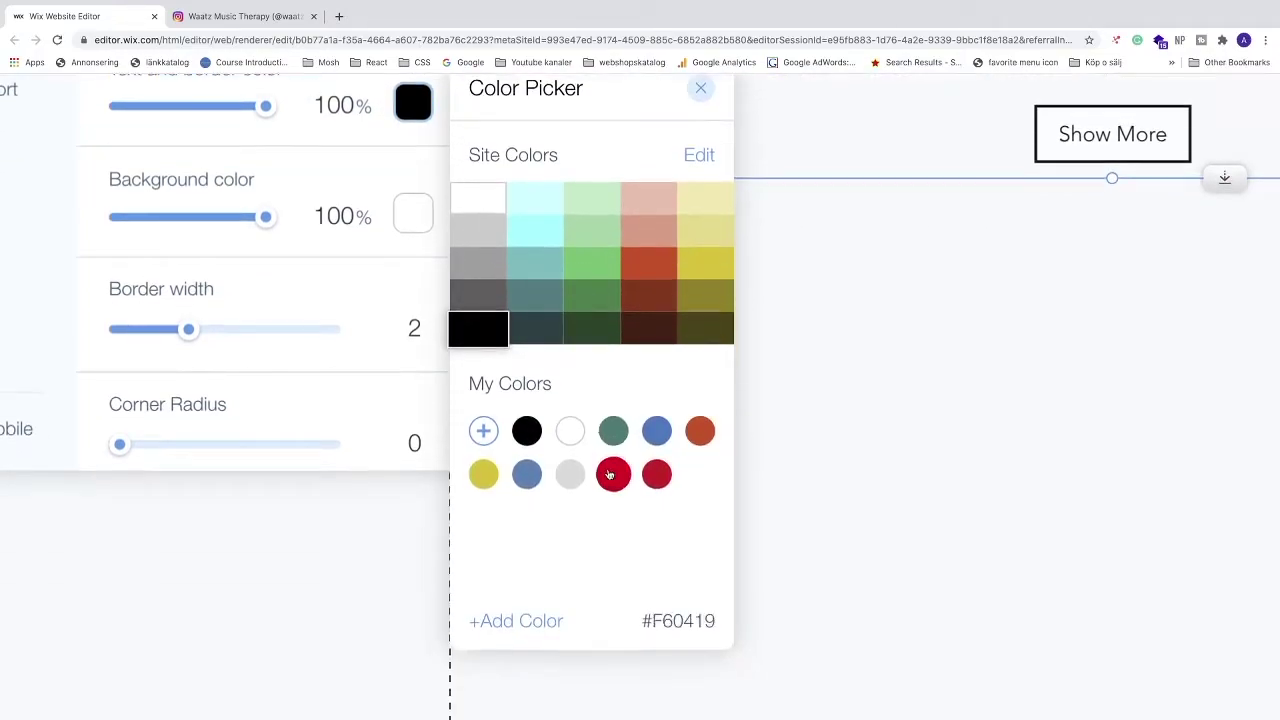
{"action": "left_click", "coordinate": [500, 621]}
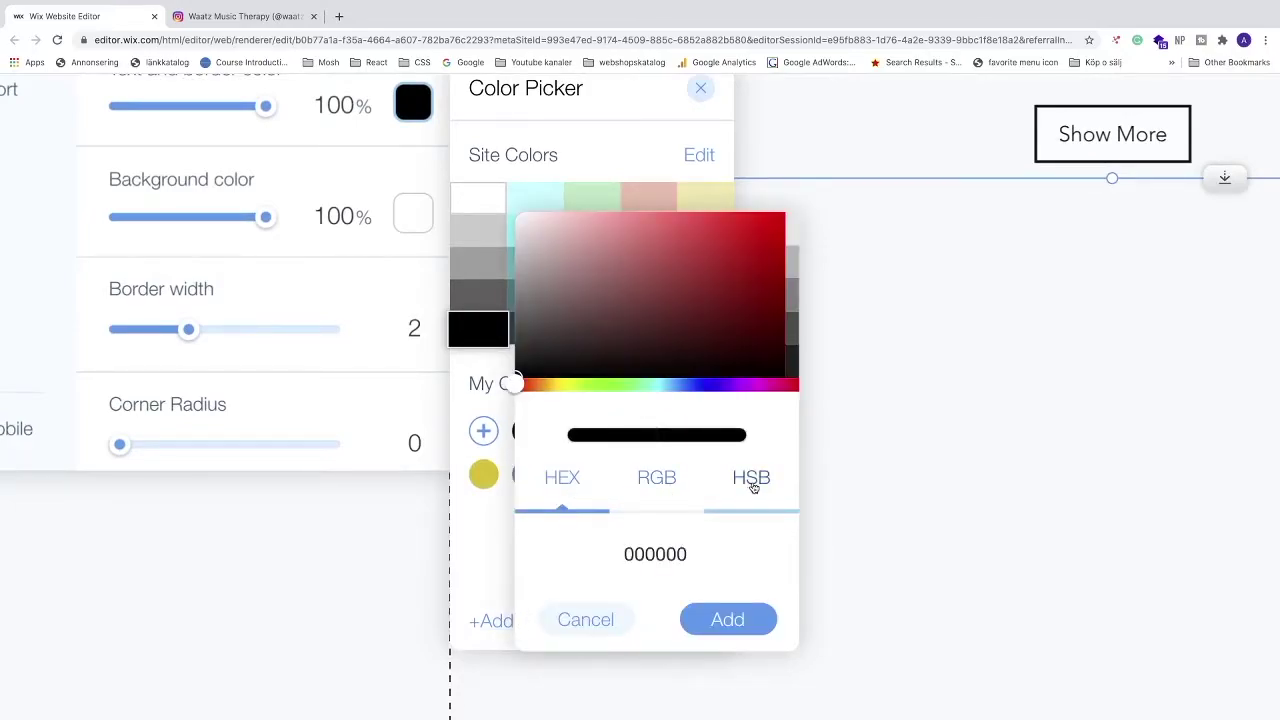
{"action": "left_click_drag", "start_coordinate": [512, 385], "coordinate": [710, 385]}
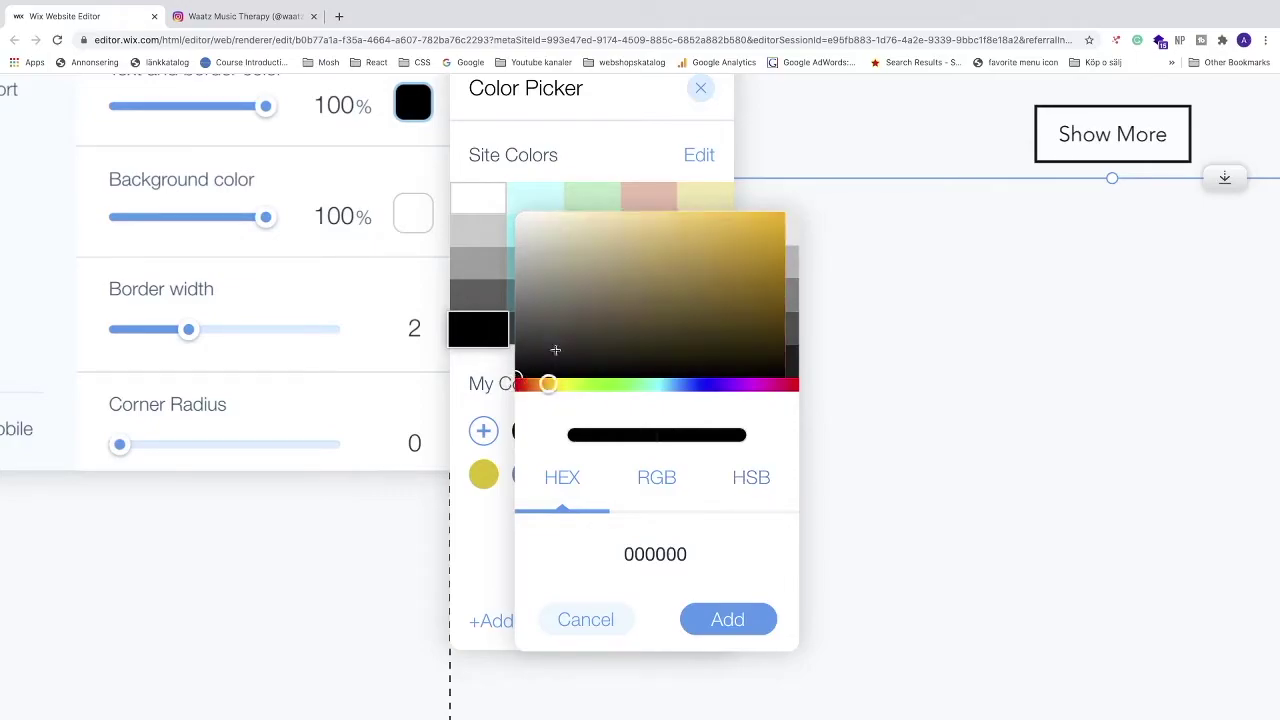
{"action": "mouse_move", "coordinate": [717, 289]}
{"action": "left_mouse_down"}
{"action": "mouse_move", "coordinate": [686, 219]}
{"action": "mouse_move", "coordinate": [748, 265]}
{"action": "left_mouse_up"}
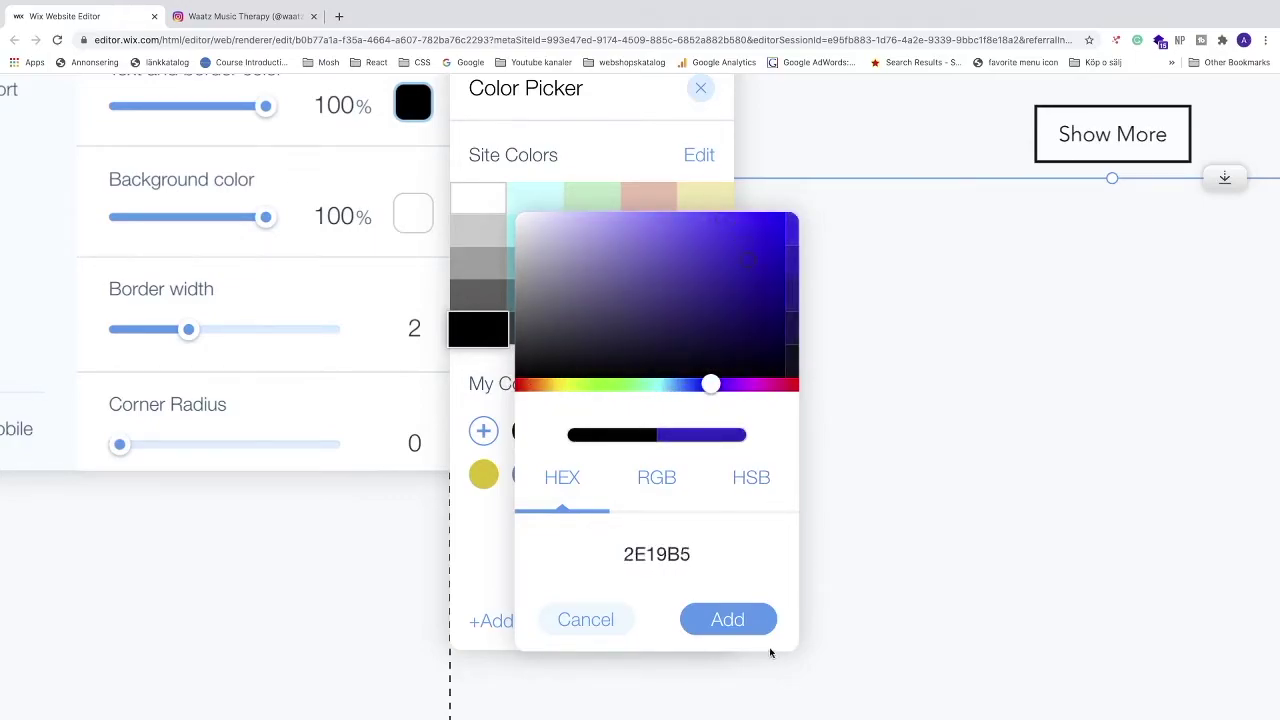
{"action": "left_click", "coordinate": [737, 619]}
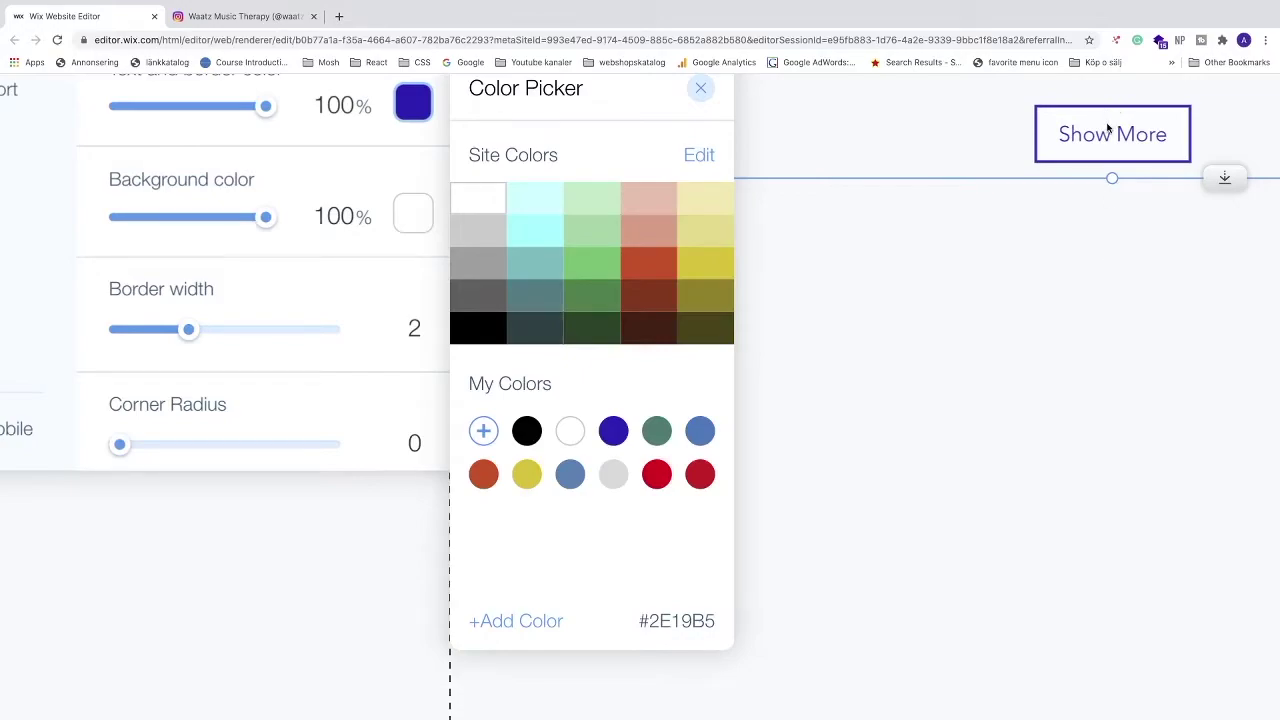
{"action": "left_click", "coordinate": [361, 286]}
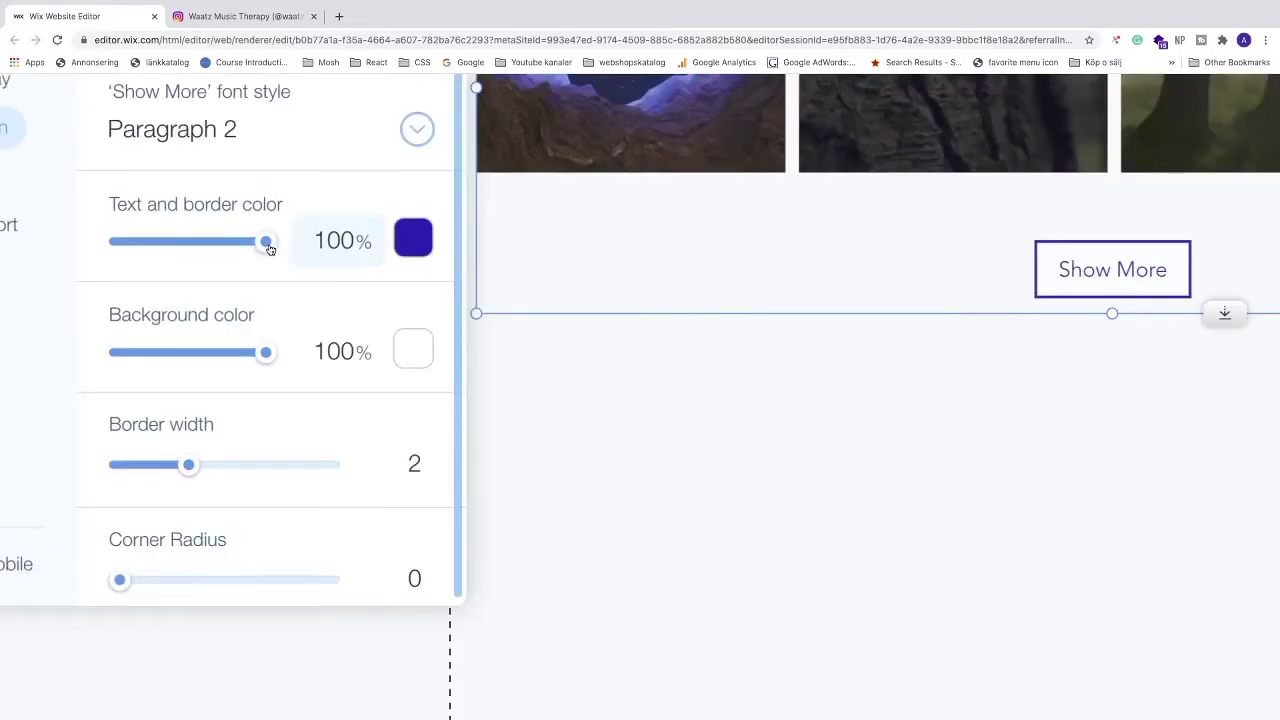
{"action": "mouse_move", "coordinate": [266, 242]}
{"action": "left_mouse_down"}
{"action": "mouse_move", "coordinate": [187, 242]}
{"action": "mouse_move", "coordinate": [257, 248]}
{"action": "left_mouse_up"}
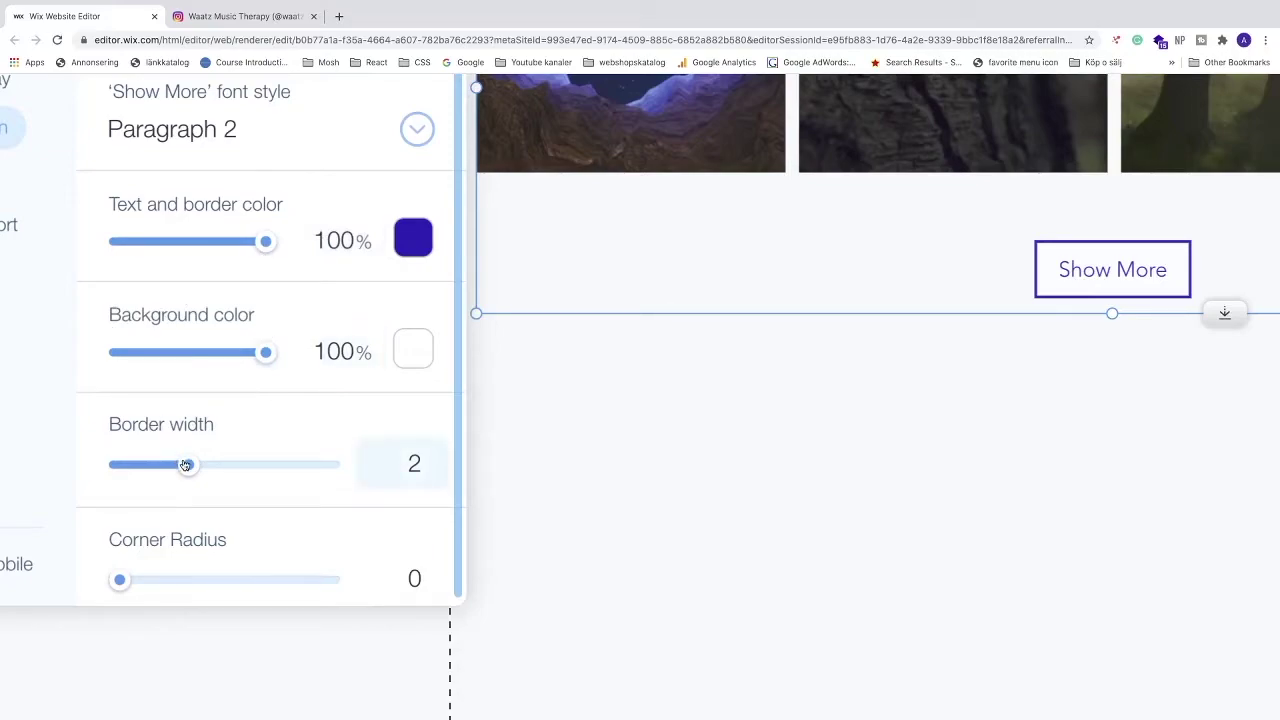
Adjust the Show More border thickness and round its corners slightly
{"action": "mouse_move", "coordinate": [187, 464]}
{"action": "left_mouse_down"}
{"action": "mouse_move", "coordinate": [215, 474]}
{"action": "mouse_move", "coordinate": [191, 475]}
{"action": "left_mouse_up"}
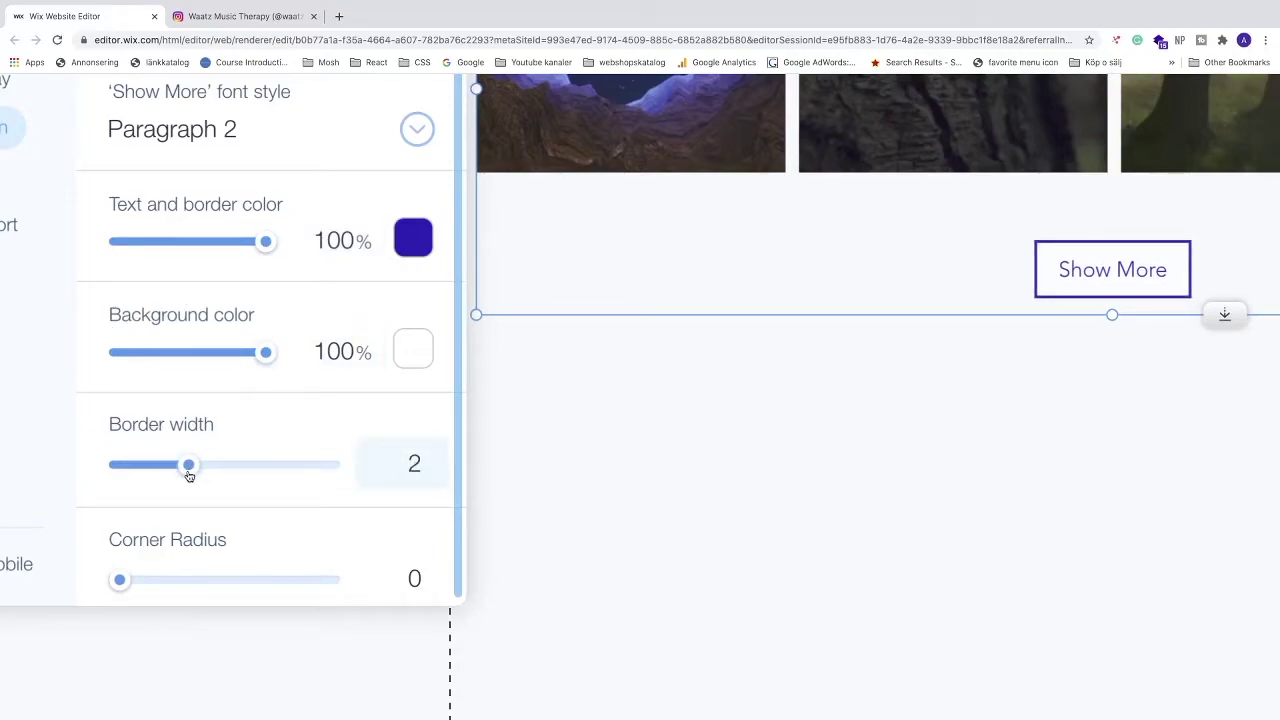
{"action": "scroll", "coordinate": [183, 520], "scroll_direction": "down", "scroll_amount": 1}
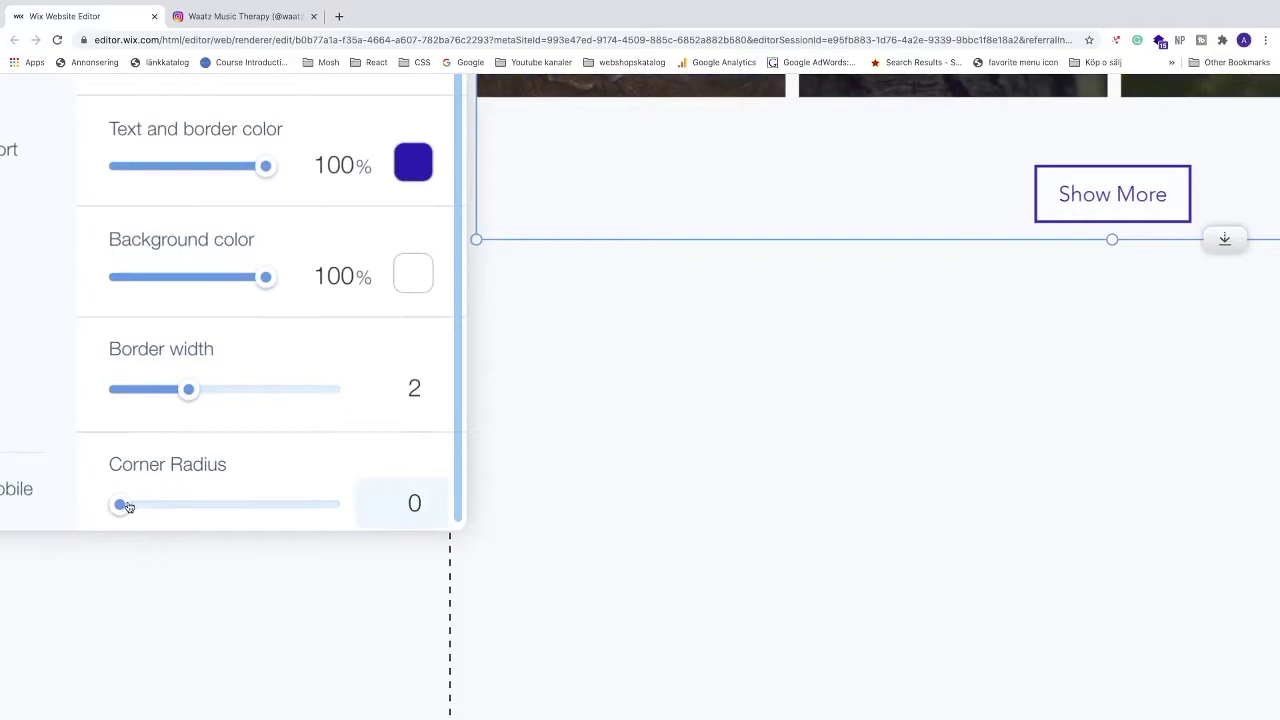
{"action": "left_click_drag", "start_coordinate": [121, 505], "coordinate": [203, 505]}
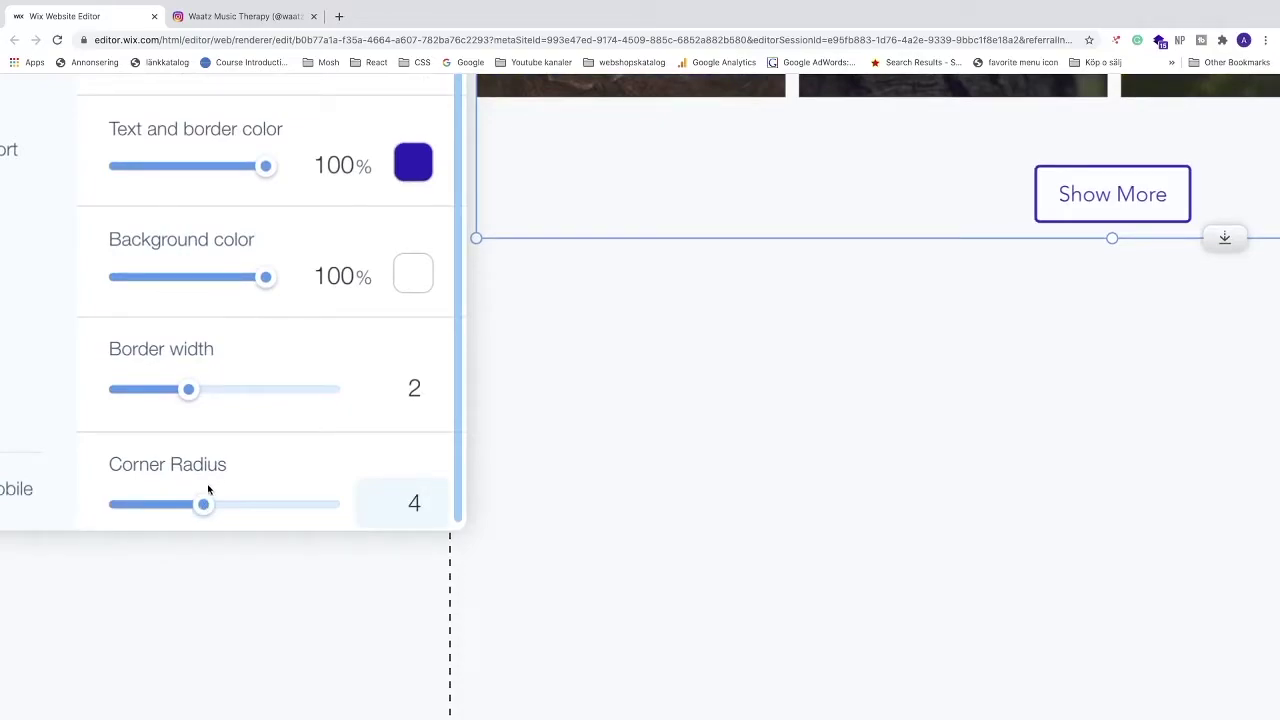
{"action": "scroll", "coordinate": [207, 489], "scroll_direction": "up", "scroll_amount": 2}
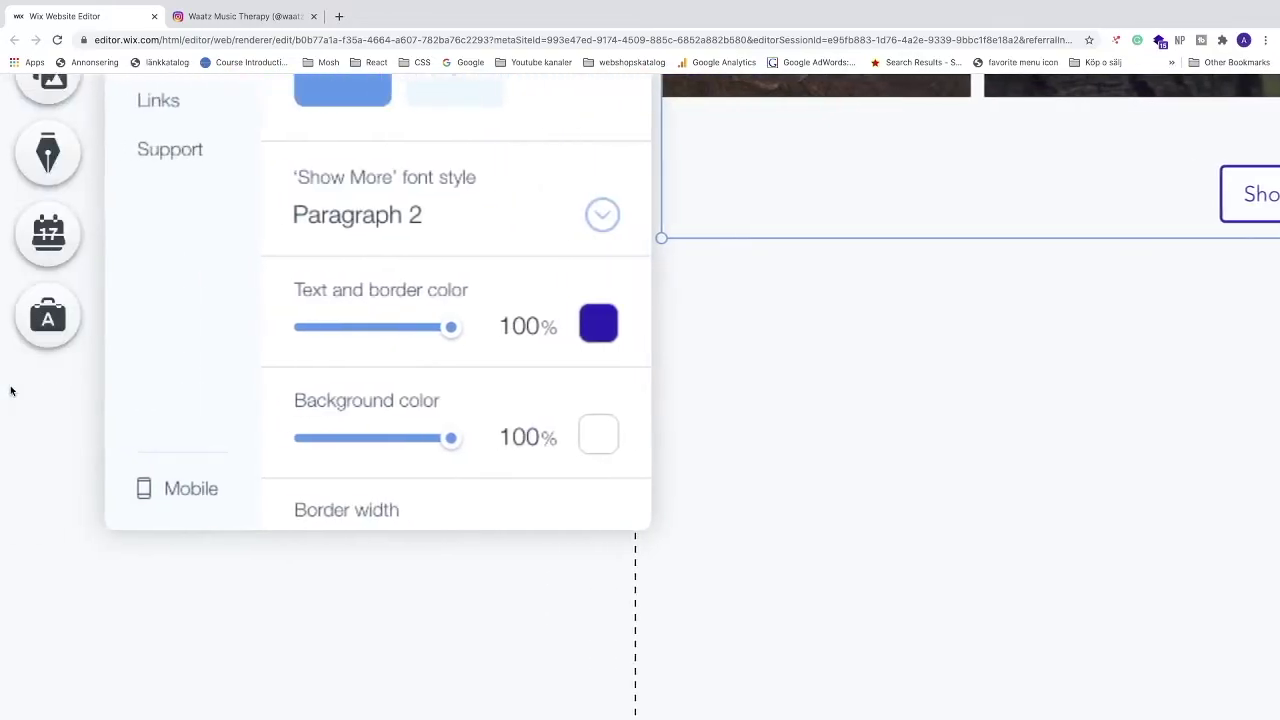
Start adding custom links in the Links tab and pick the starry sky post
{"action": "left_click", "coordinate": [158, 204]}
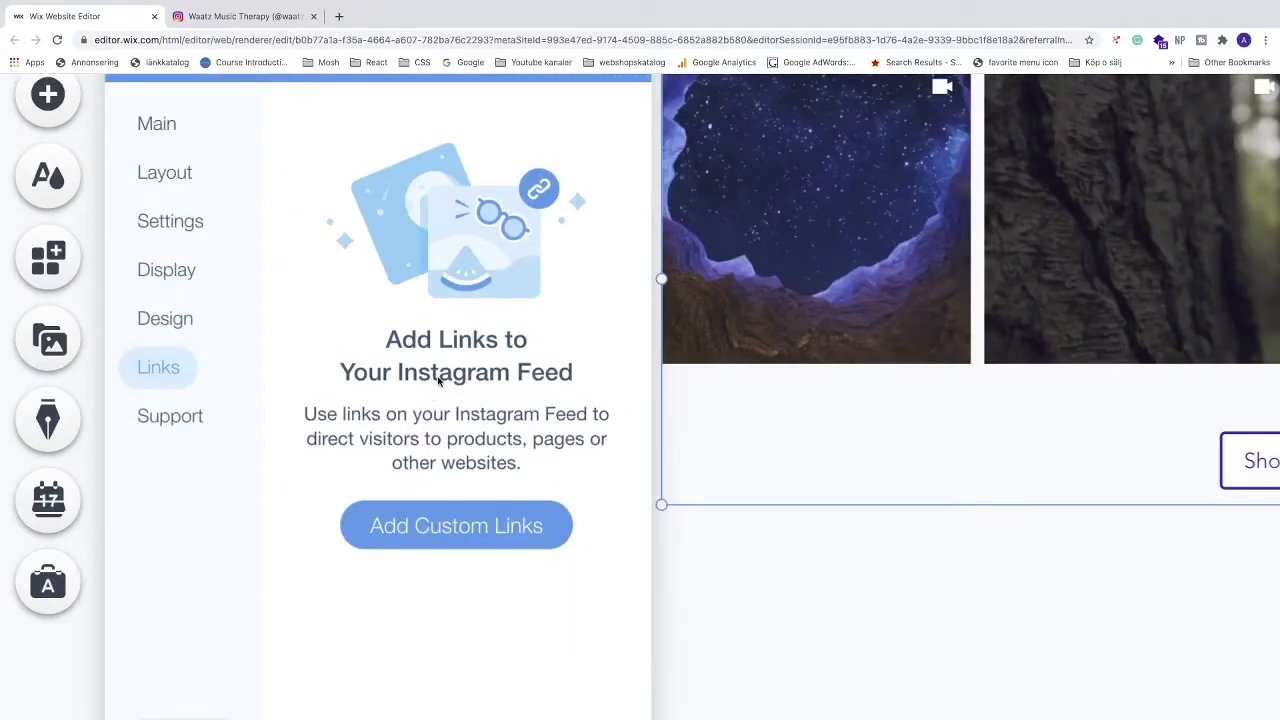
{"action": "left_click", "coordinate": [443, 541]}
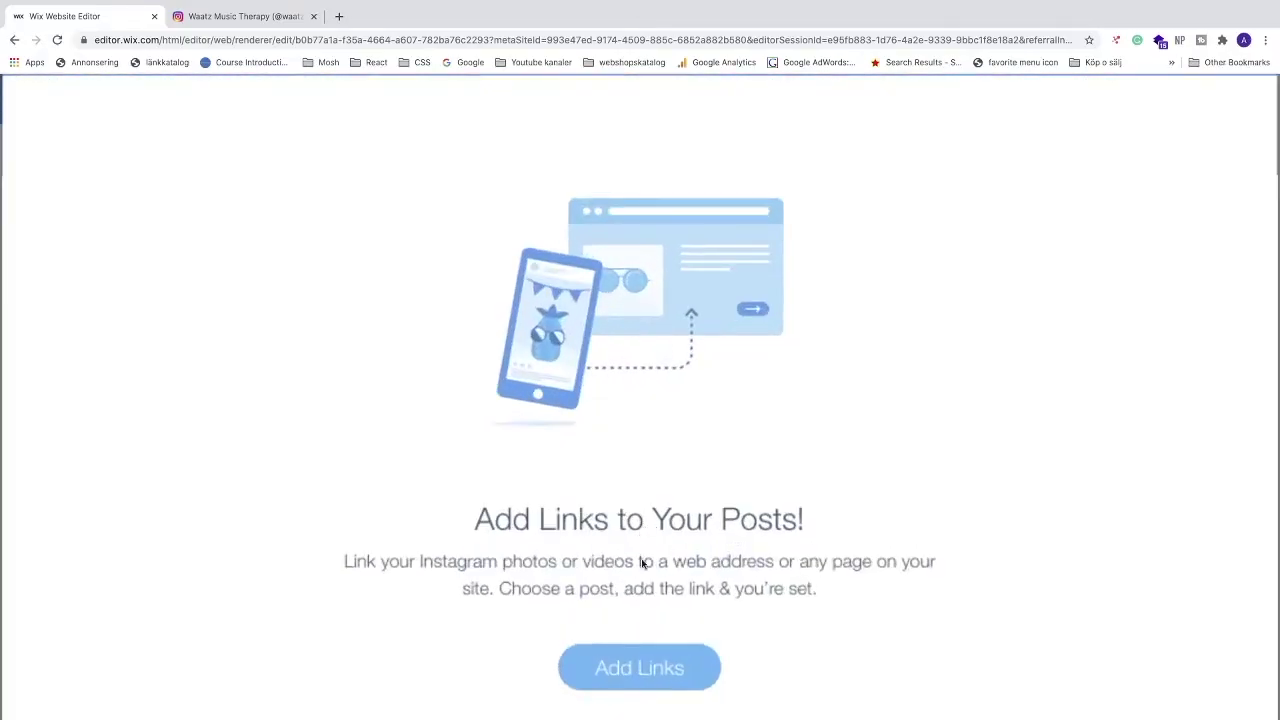
{"action": "left_click", "coordinate": [650, 545]}
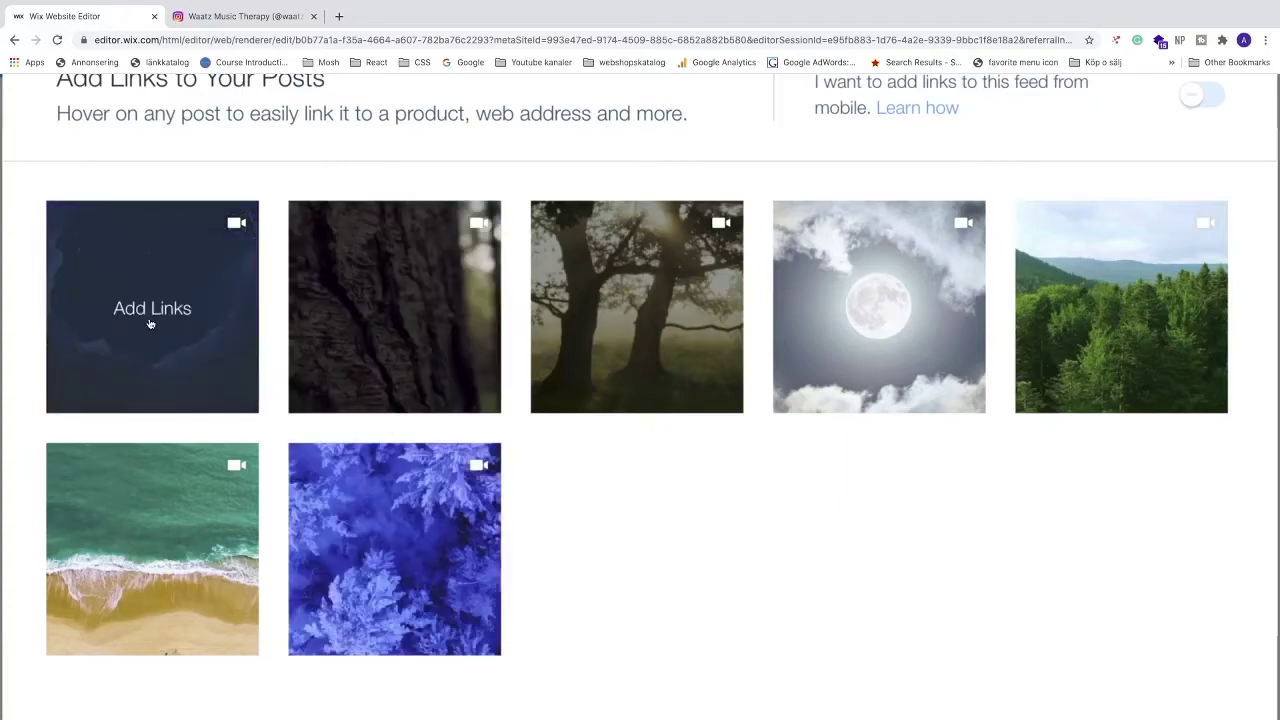
{"action": "left_click", "coordinate": [152, 310]}
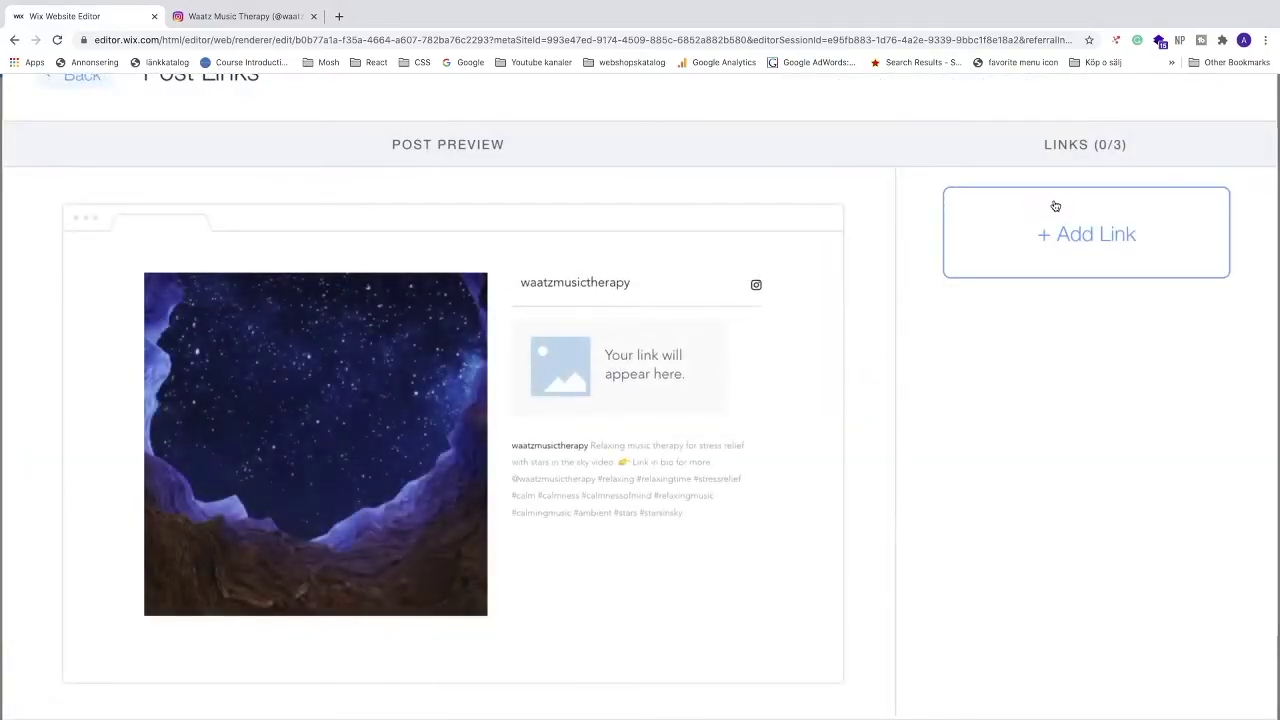
Create a new link for that post pointing to the Services page
{"action": "left_click", "coordinate": [1078, 236]}
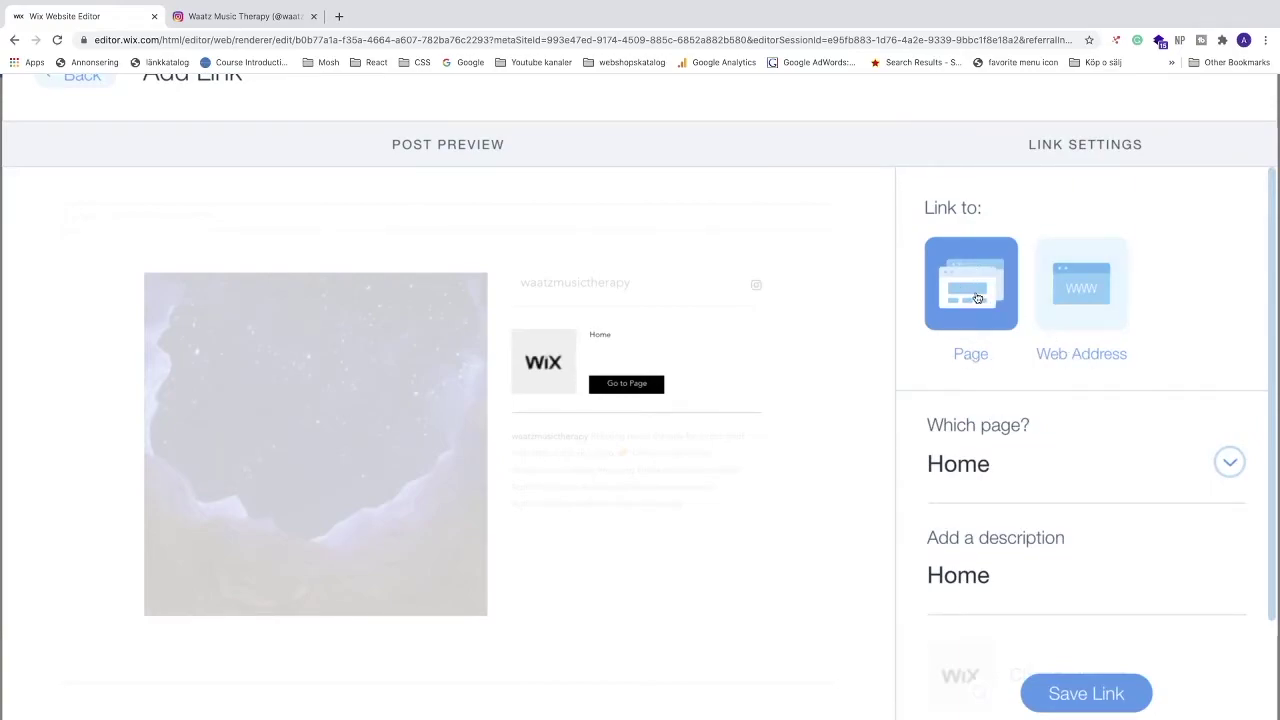
{"action": "scroll", "coordinate": [982, 350], "scroll_direction": "down", "scroll_amount": 3}
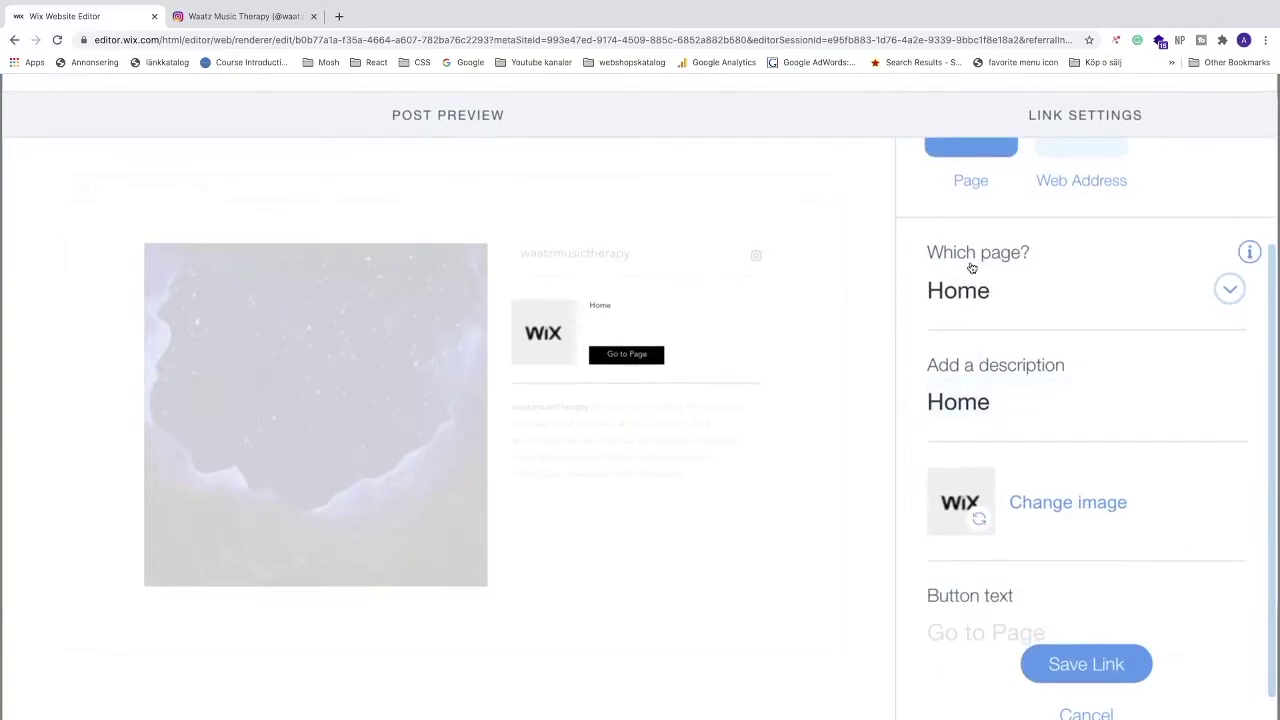
{"action": "left_click", "coordinate": [1230, 290]}
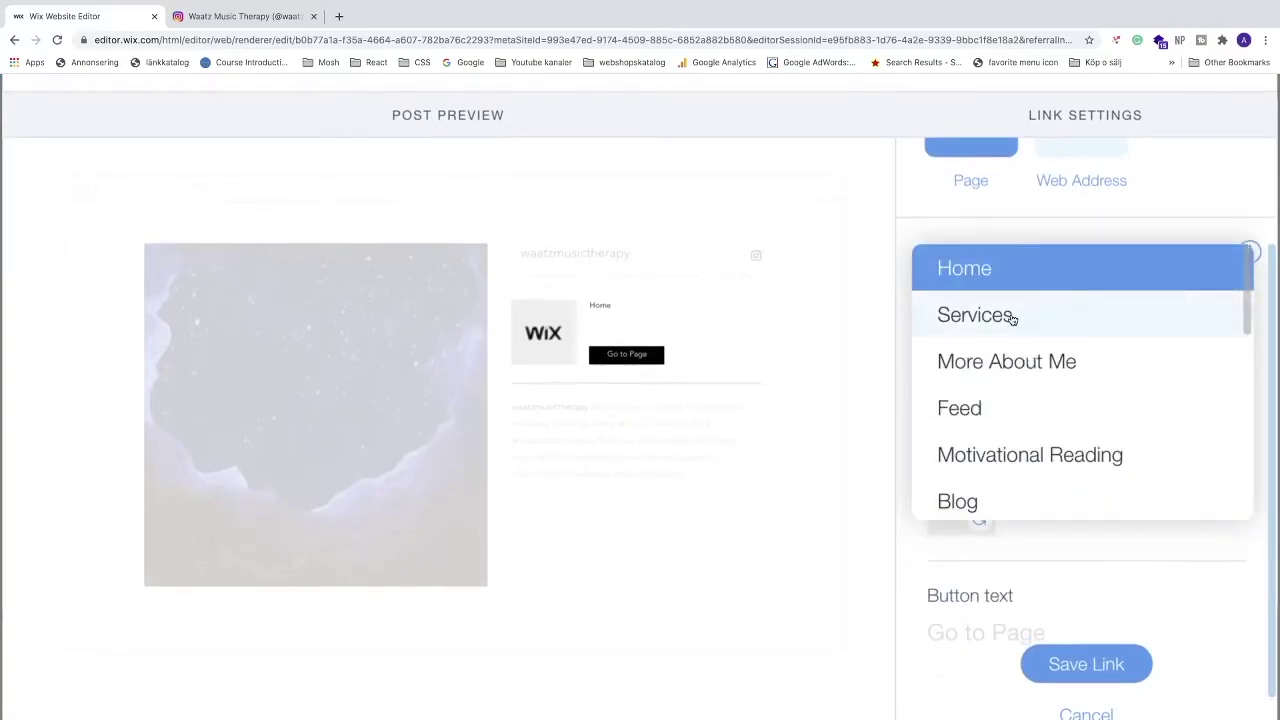
{"action": "left_click", "coordinate": [955, 318]}
{"action": "scroll", "coordinate": [981, 345], "scroll_direction": "down", "scroll_amount": 1}
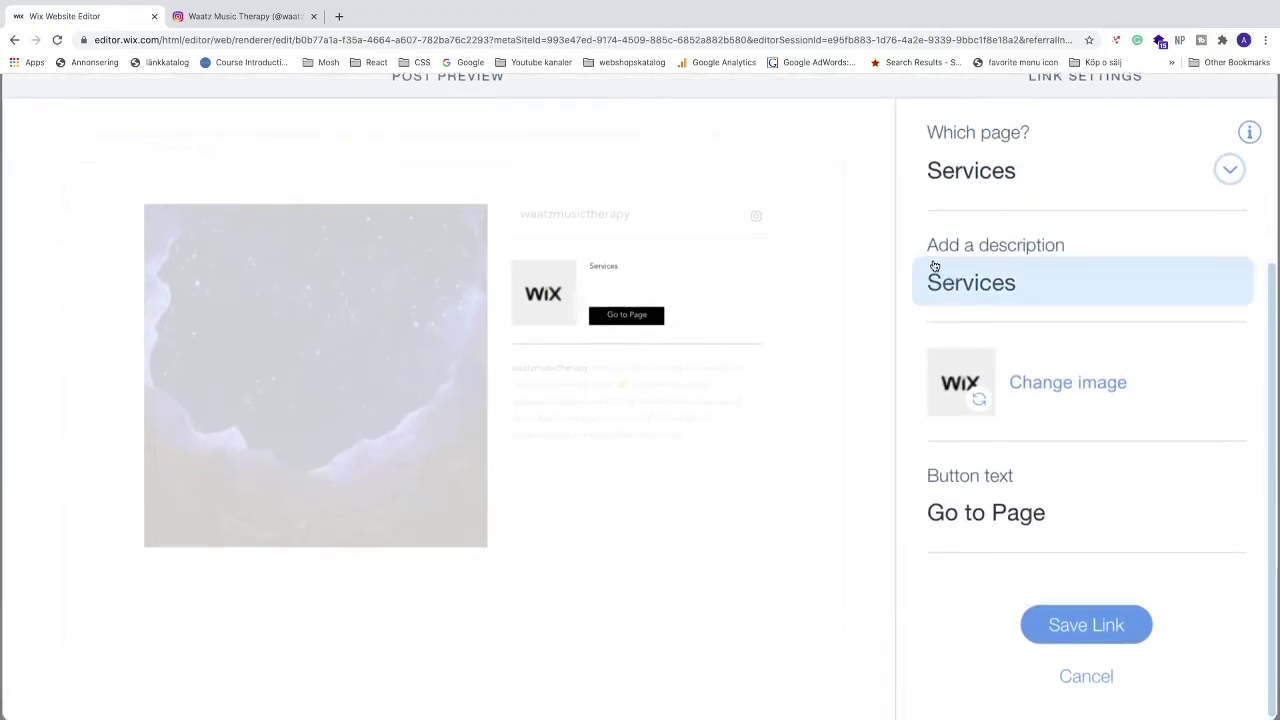
{"action": "scroll", "coordinate": [1042, 310], "scroll_direction": "down", "scroll_amount": 1}
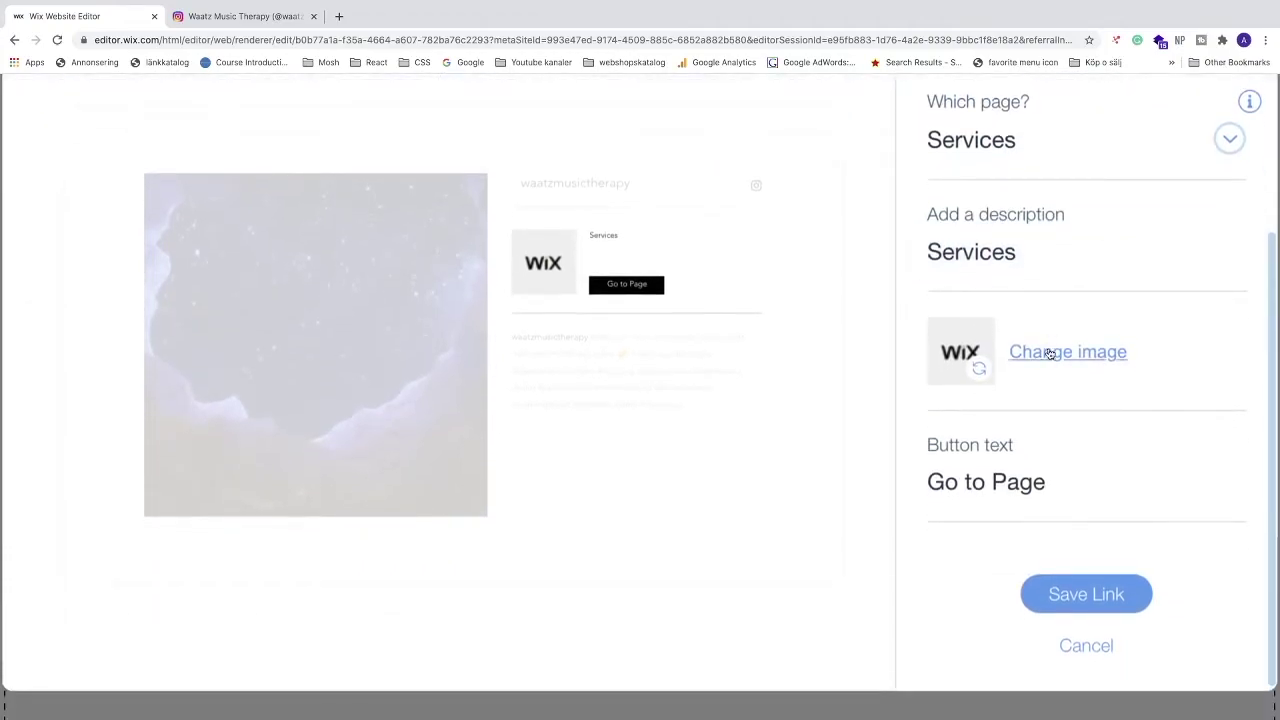
Use the AW logo as the Services link image, then save the link and finish
{"action": "left_click", "coordinate": [1050, 356]}
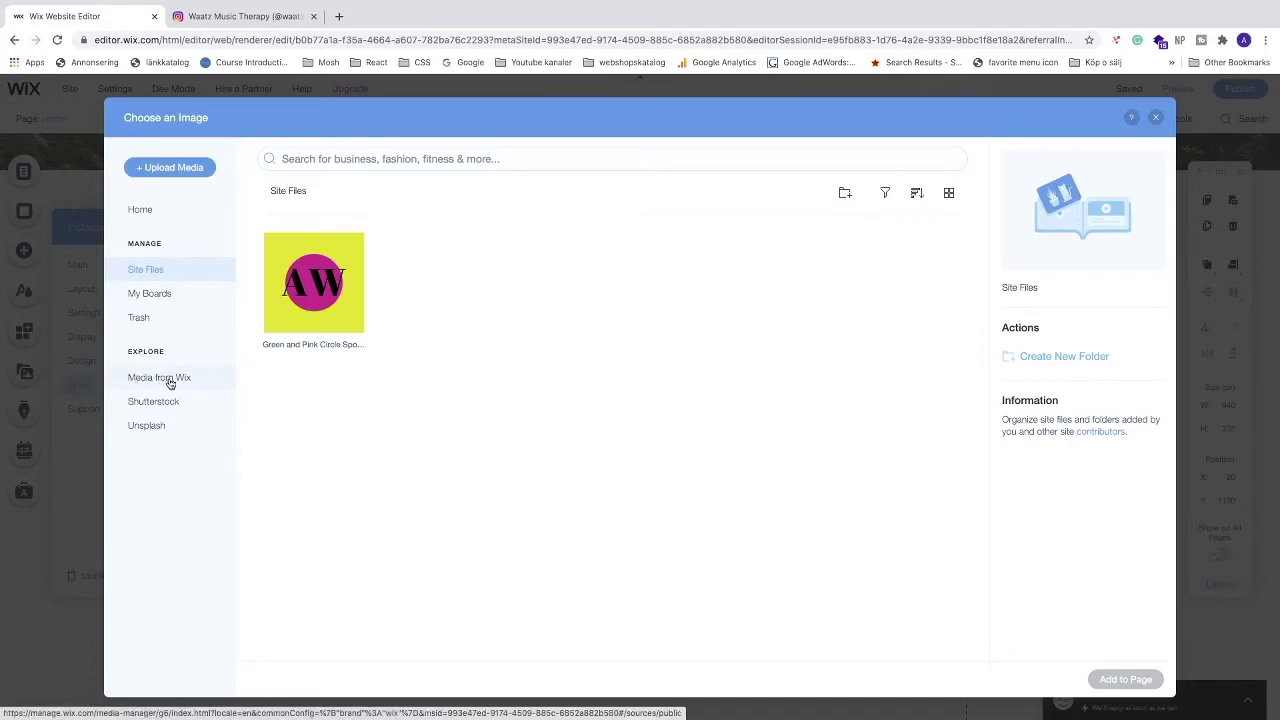
{"action": "left_click", "coordinate": [326, 292]}
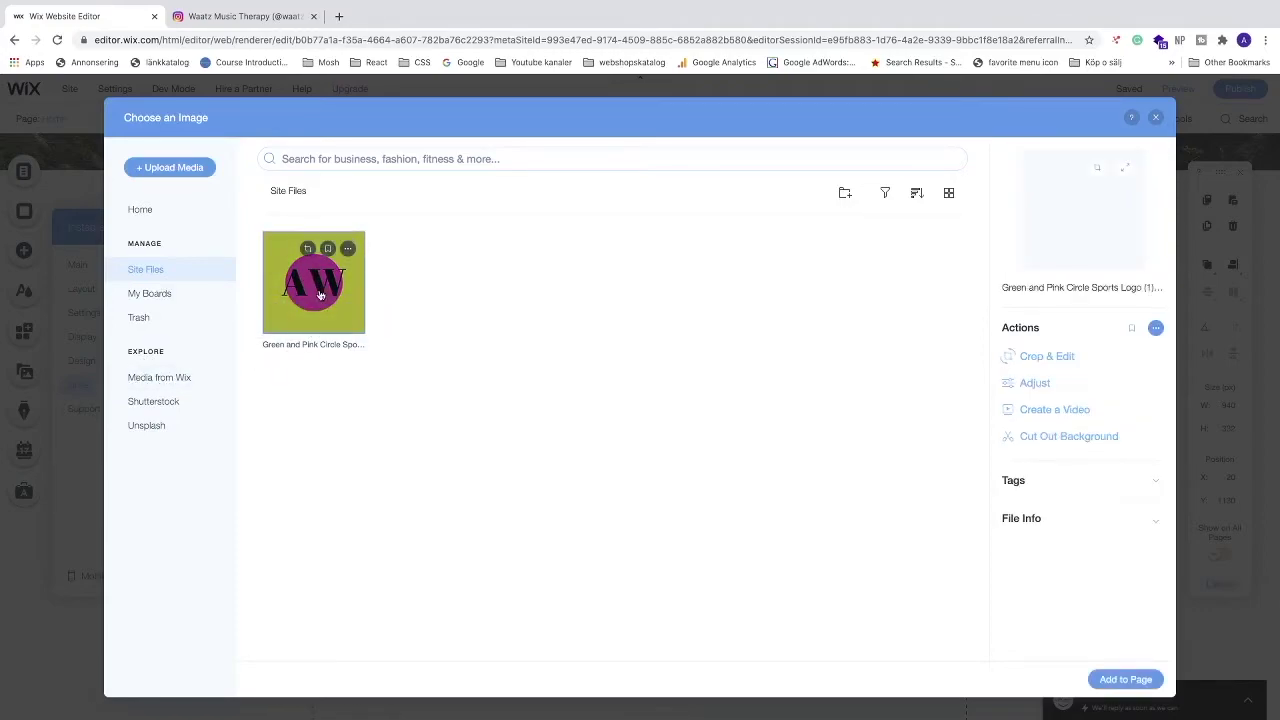
{"action": "left_click", "coordinate": [1122, 679]}
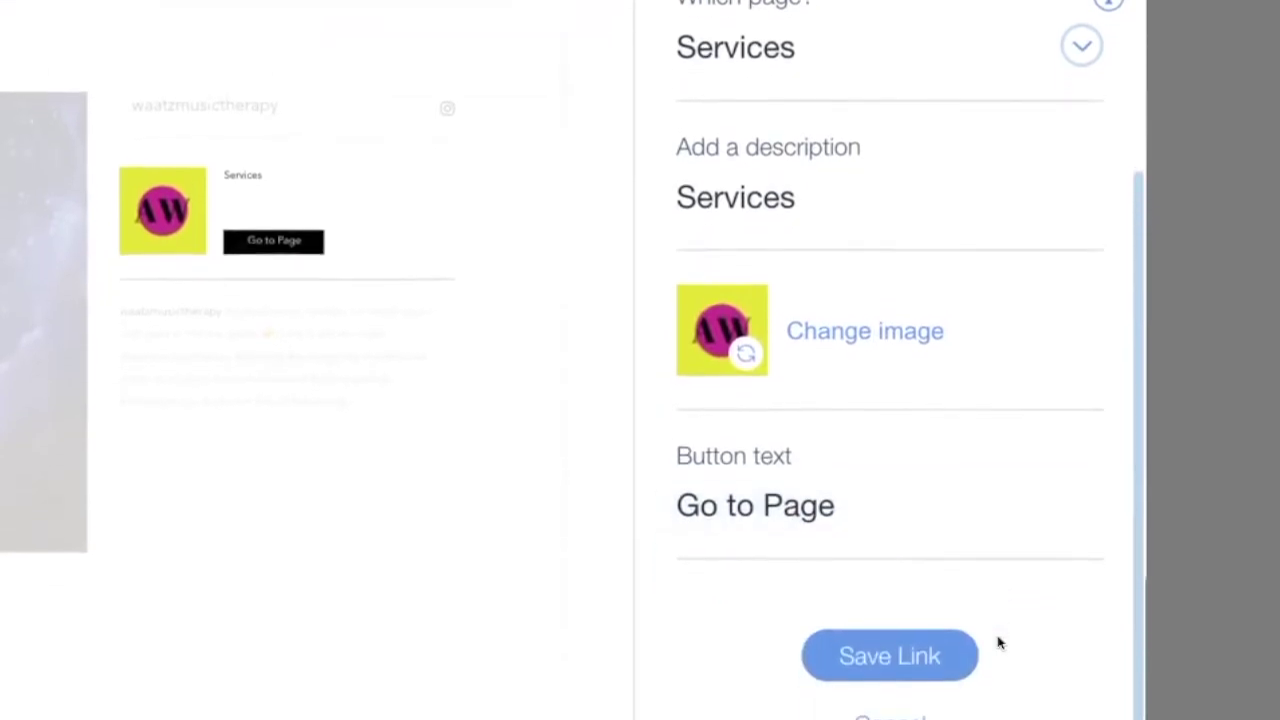
{"action": "left_click", "coordinate": [912, 647]}
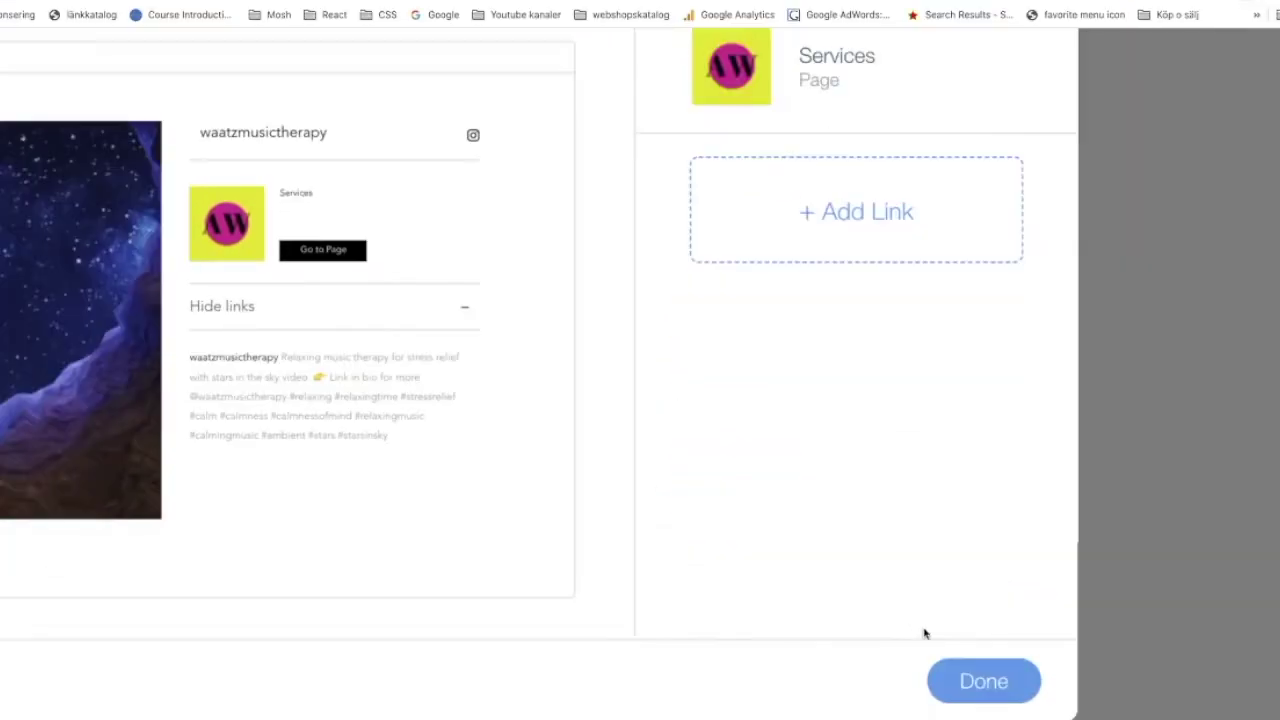
{"action": "left_click", "coordinate": [978, 678]}
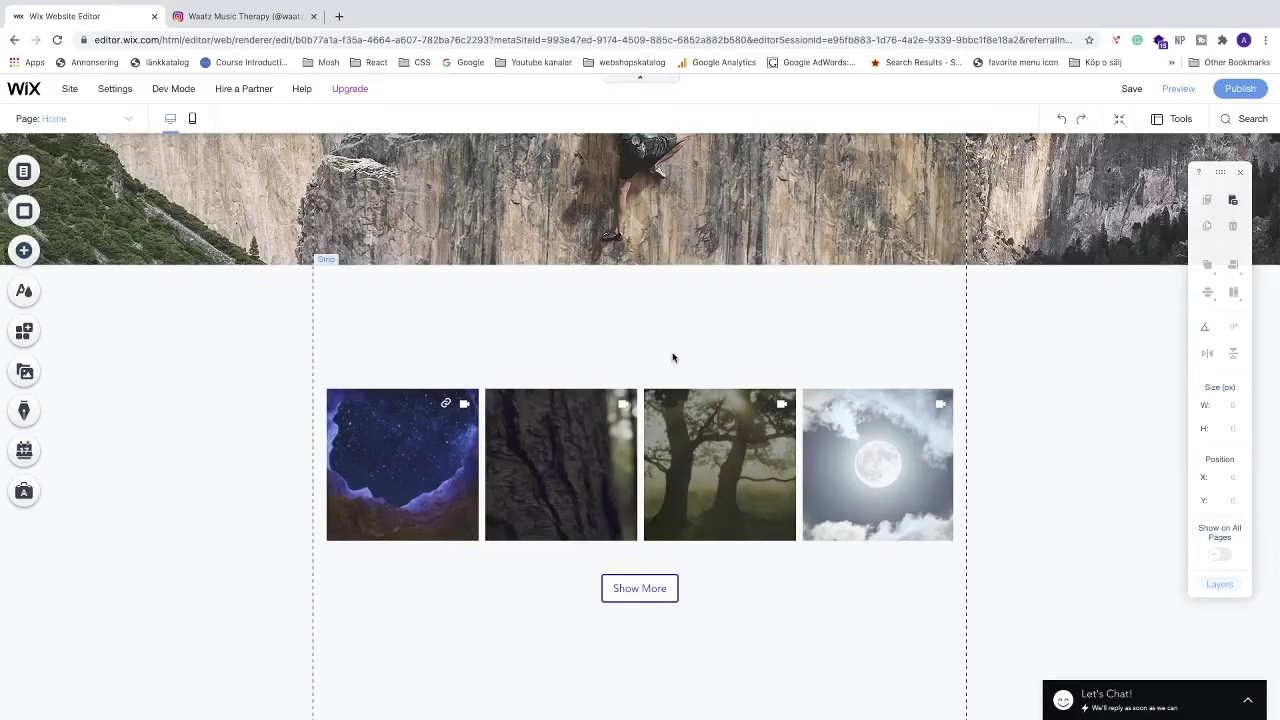
Add a Big Title text element and place it above the gallery
{"action": "left_click", "coordinate": [22, 251]}
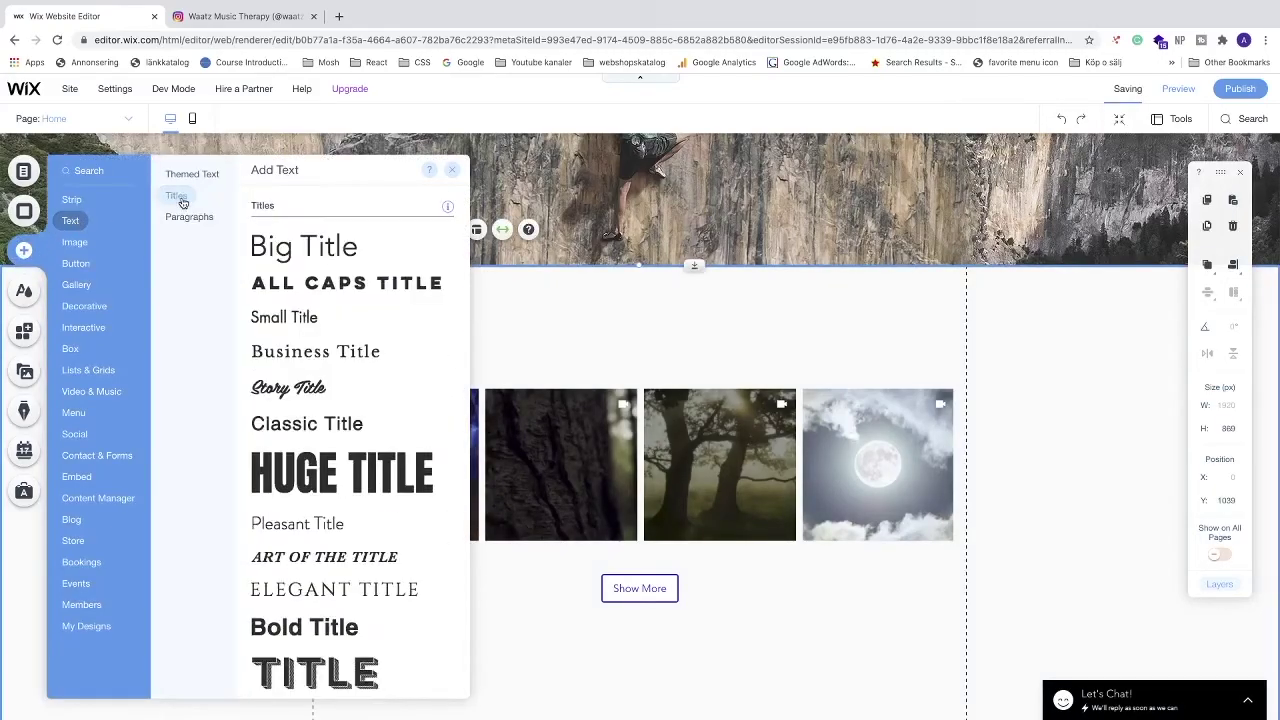
{"action": "left_click", "coordinate": [280, 248]}
{"action": "mouse_move", "coordinate": [628, 408]}
{"action": "left_mouse_down"}
{"action": "mouse_move", "coordinate": [652, 330]}
{"action": "mouse_move", "coordinate": [640, 321]}
{"action": "left_mouse_up"}
{"action": "left_click", "coordinate": [180, 434]}
{"action": "left_click", "coordinate": [601, 352]}
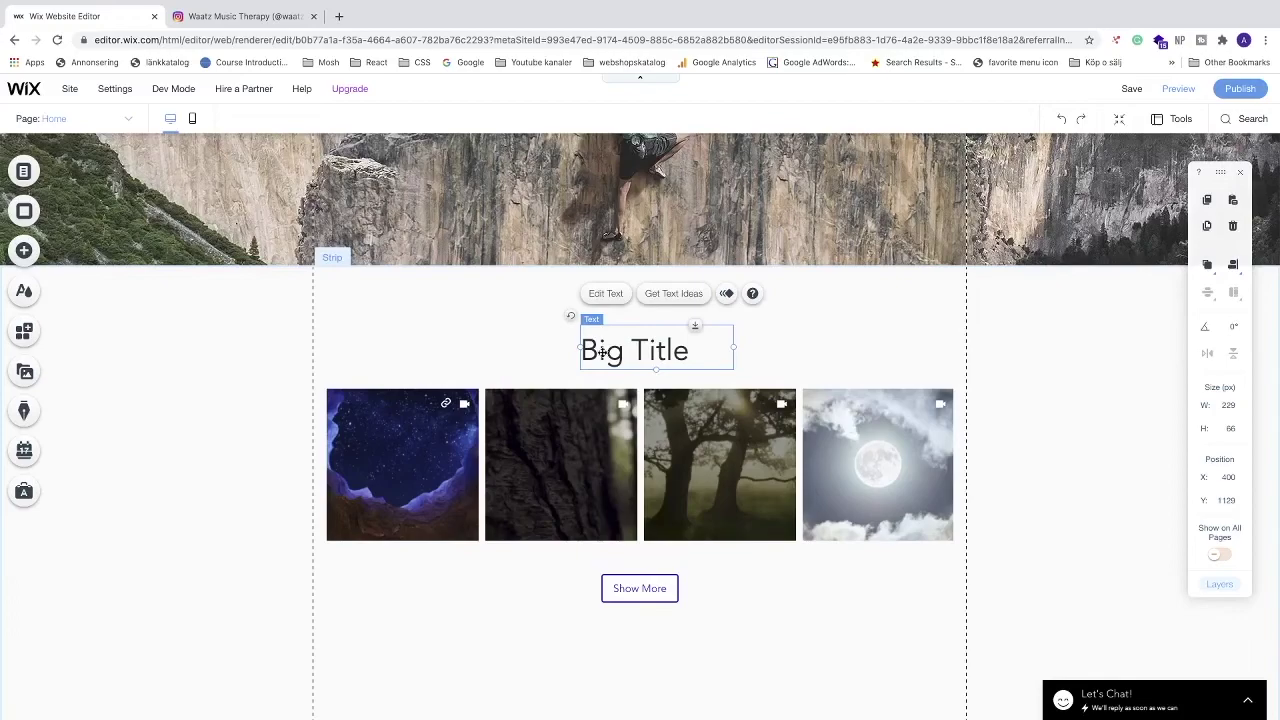
Change the title to 'Instagram Feed', widen it to one line, and centre it above the gallery
{"action": "left_click", "coordinate": [602, 296]}
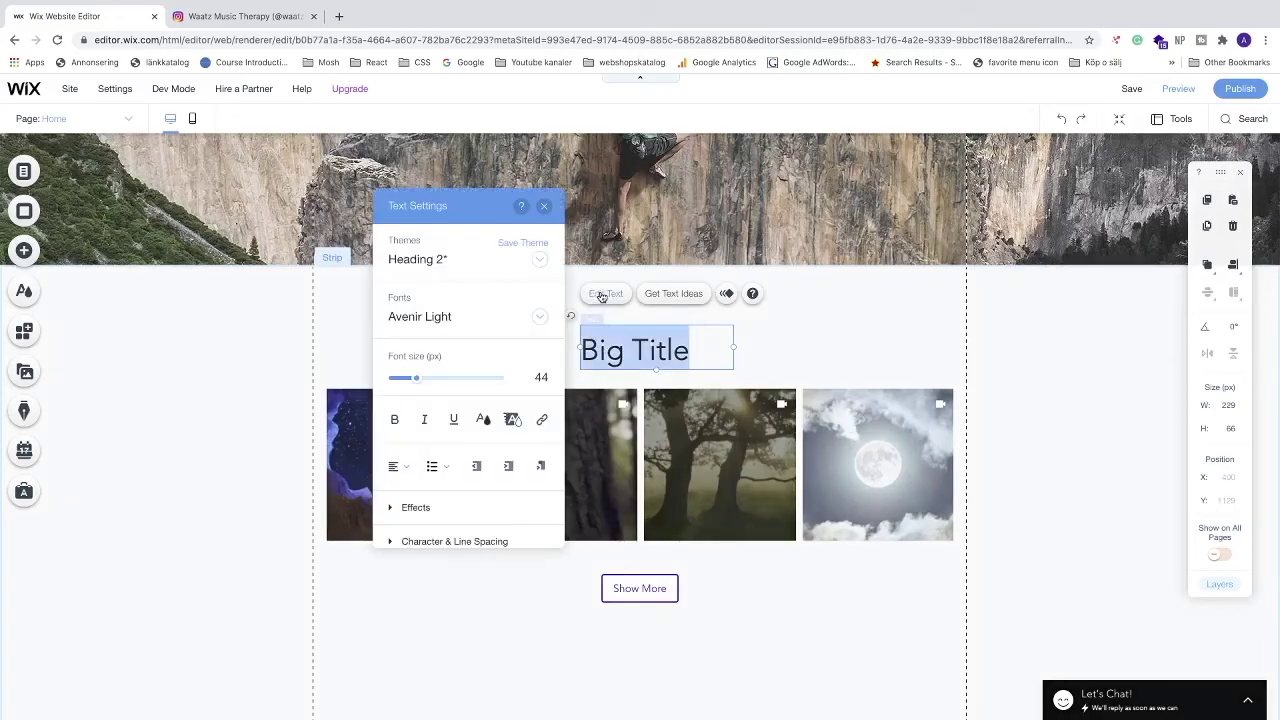
{"action": "type", "text": "Instagra"}
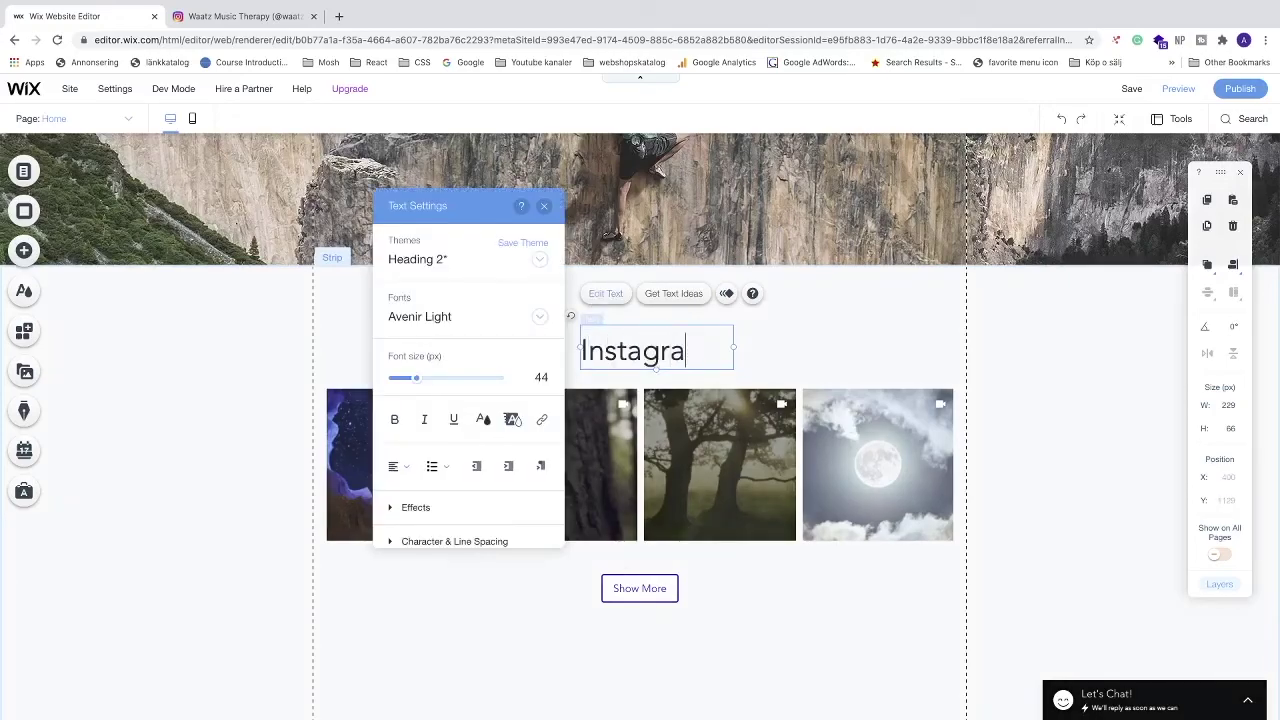
{"action": "type", "text": "m Feed"}
{"action": "left_click", "coordinate": [711, 386]}
{"action": "left_click", "coordinate": [733, 372]}
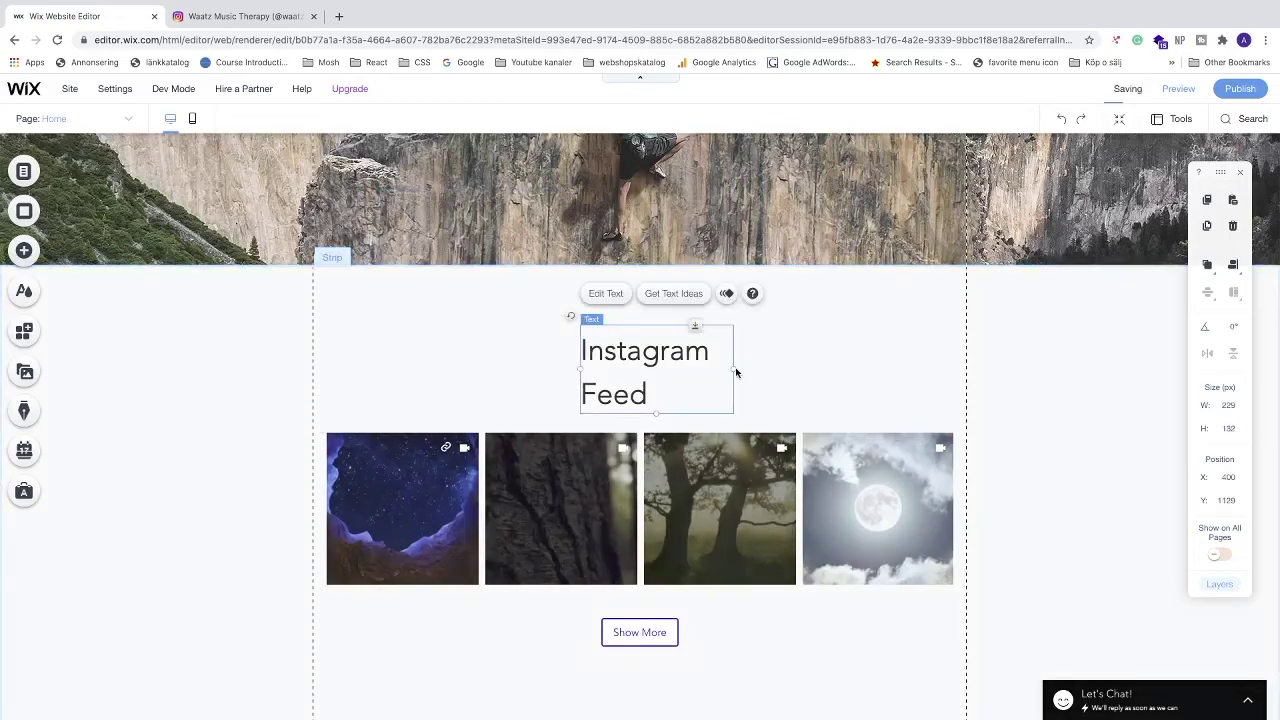
{"action": "left_click_drag", "start_coordinate": [736, 372], "coordinate": [807, 367]}
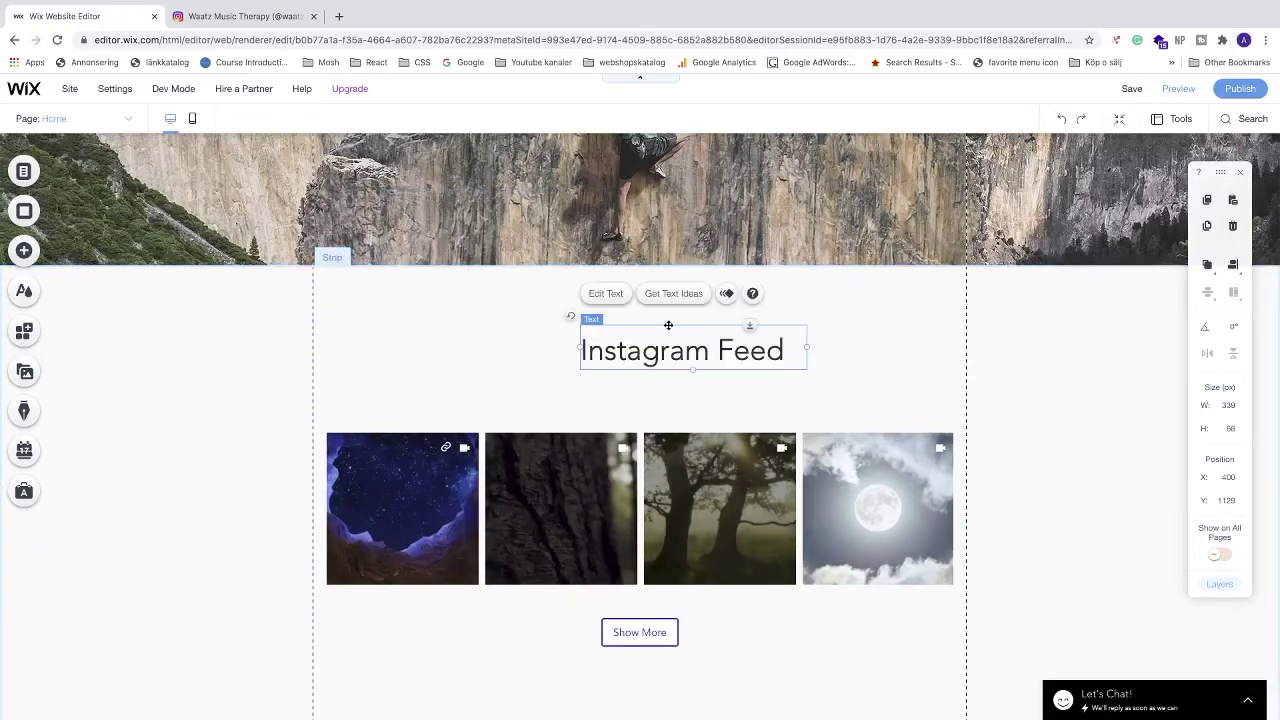
{"action": "left_click_drag", "start_coordinate": [668, 325], "coordinate": [628, 372]}
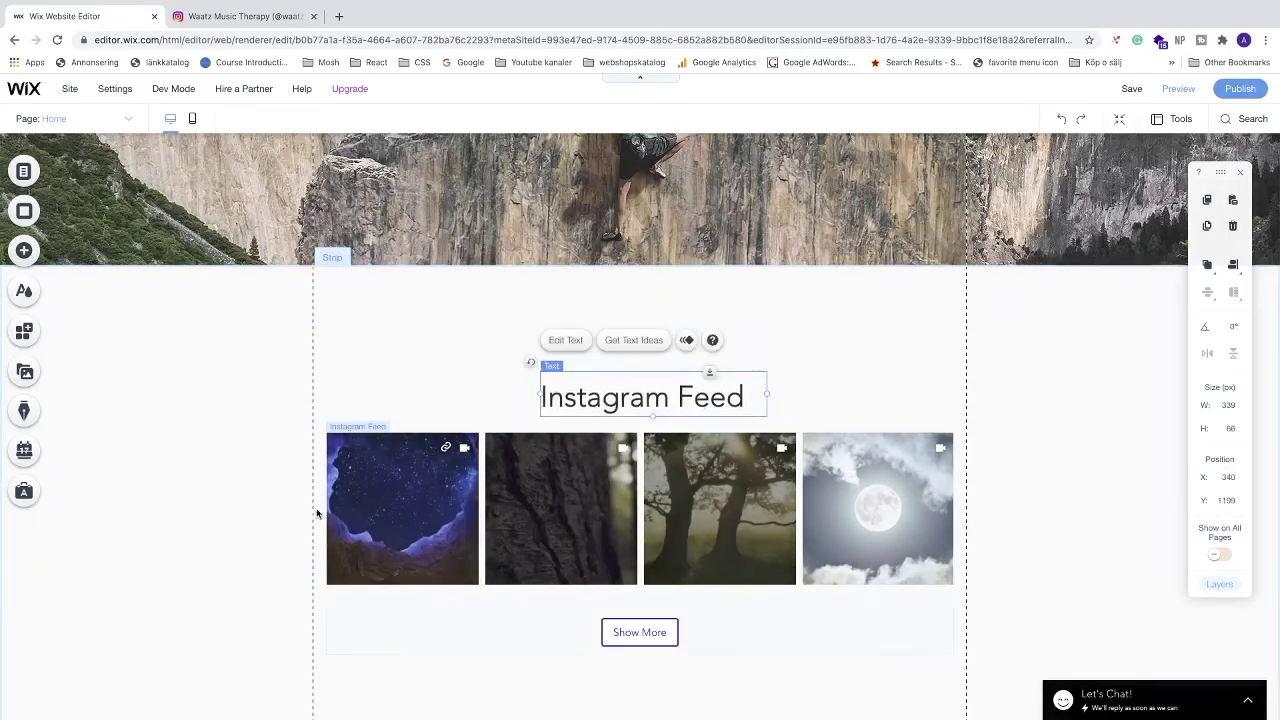
{"action": "left_click", "coordinate": [241, 527]}
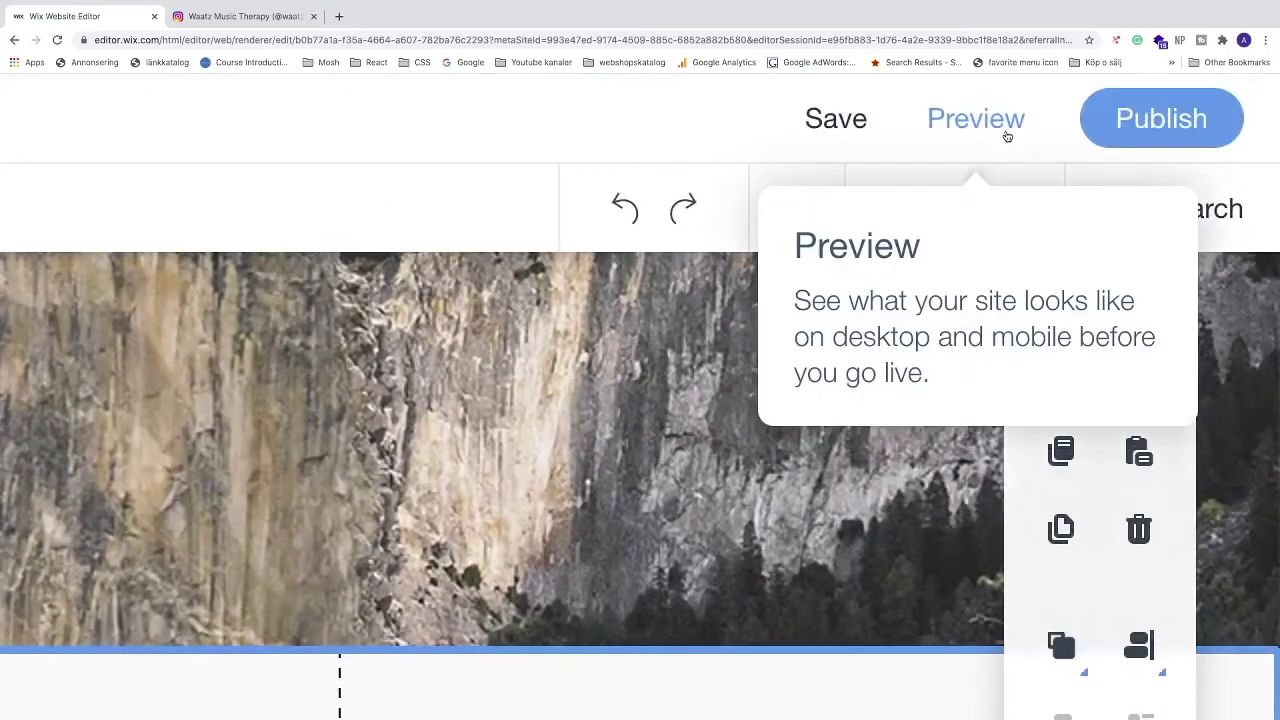
Preview the page to check the Instagram Feed heading, four-post gallery and Show More button
{"action": "left_click", "coordinate": [1007, 136]}
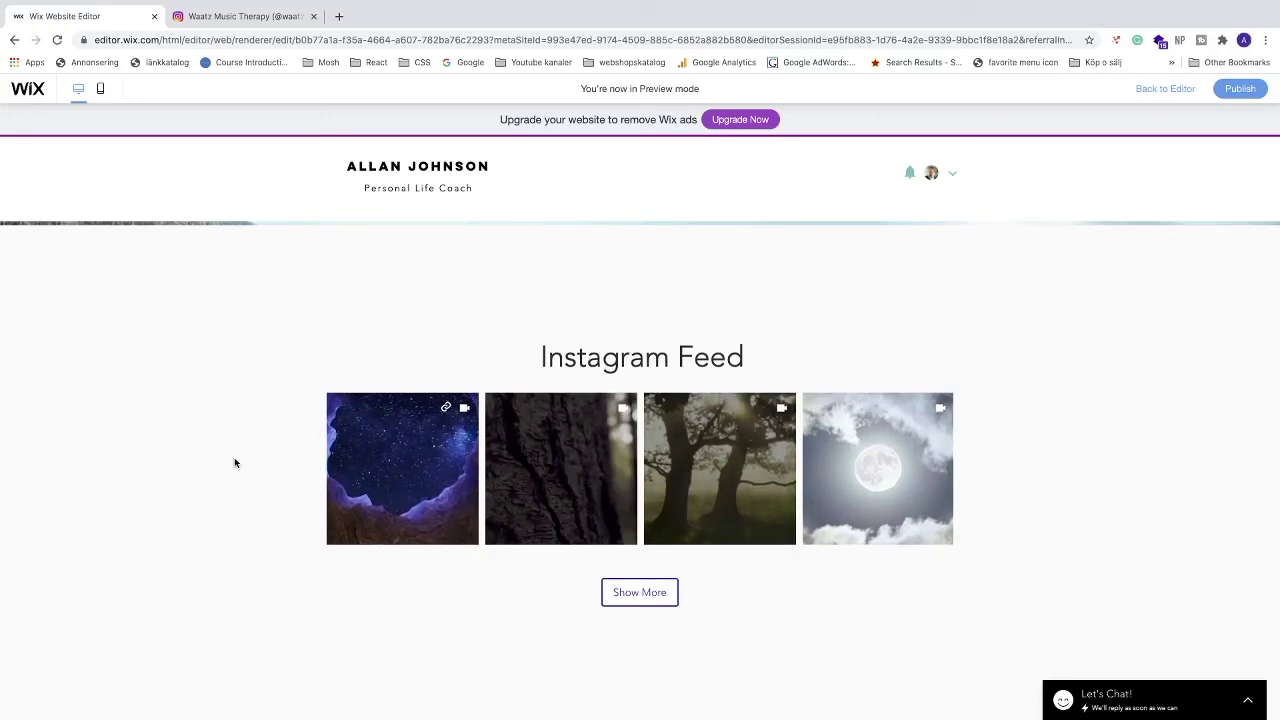